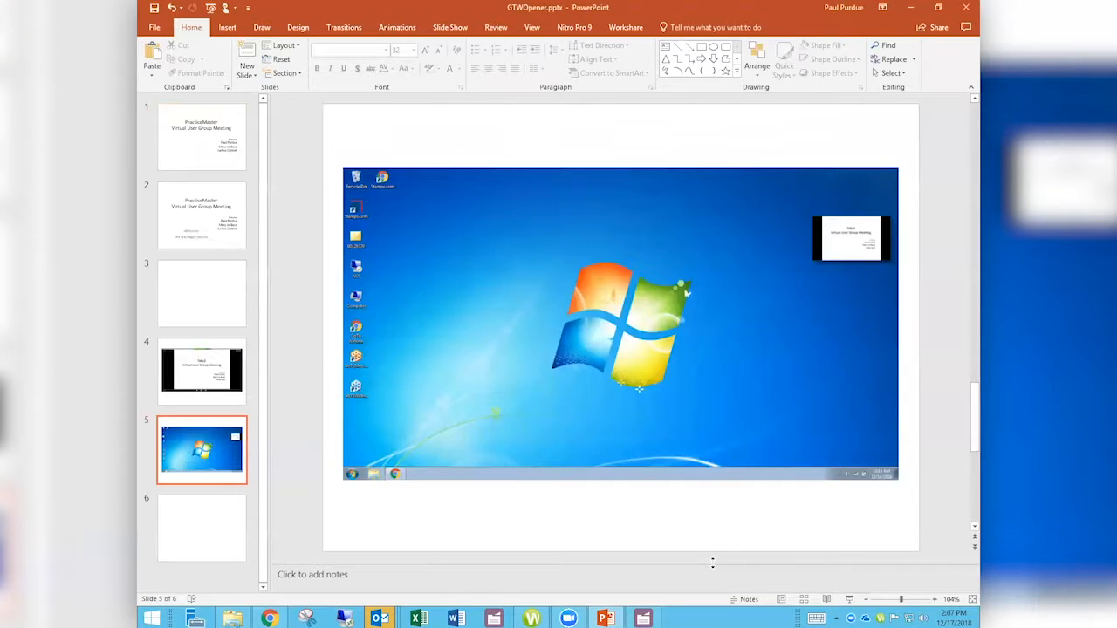
# Exit the presentation program without saving the changes to GTWOpener.pptx
pyautogui.hotkey('alt', 'f')
pyautogui.press('x')
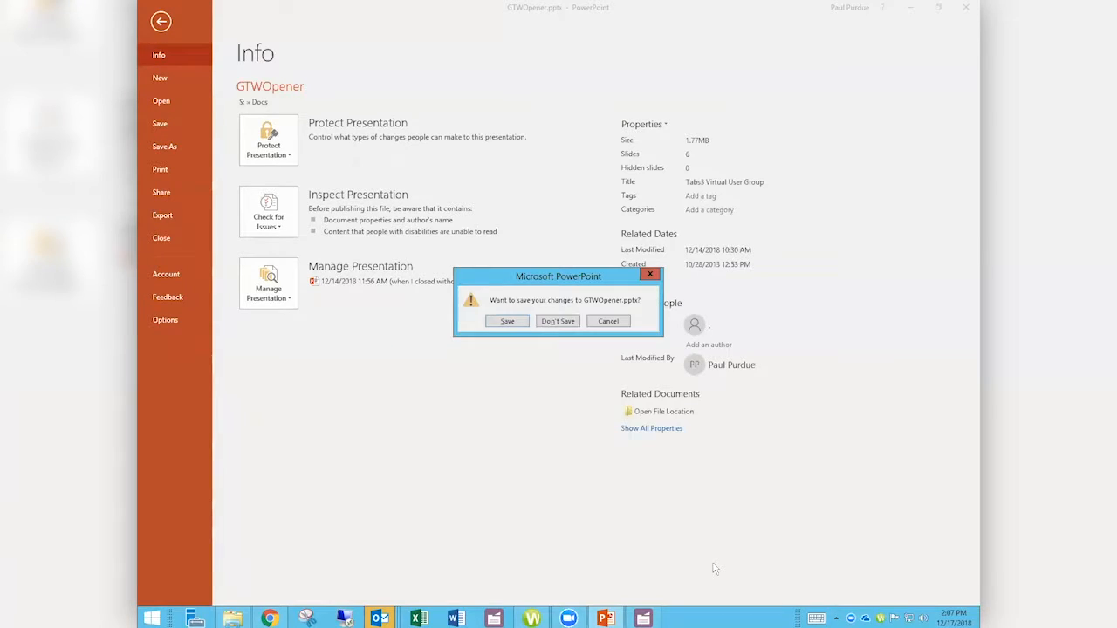
pyautogui.click(561, 323)
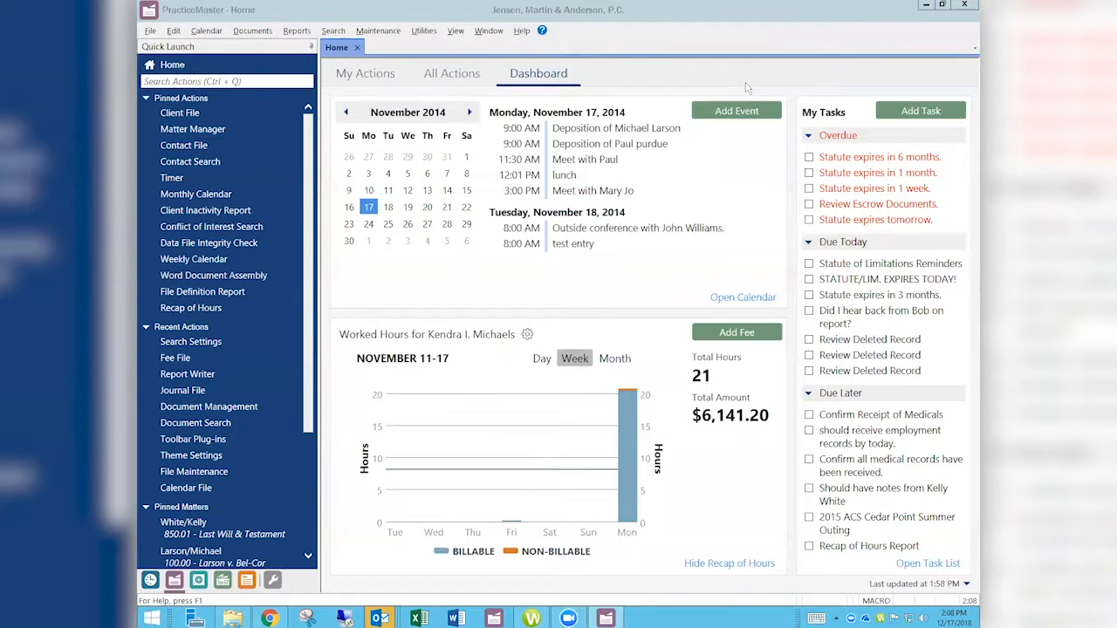
# Search the available actions for "daily" and open the Daily Report options, moving the dialog higher on the screen
pyautogui.click(183, 81)
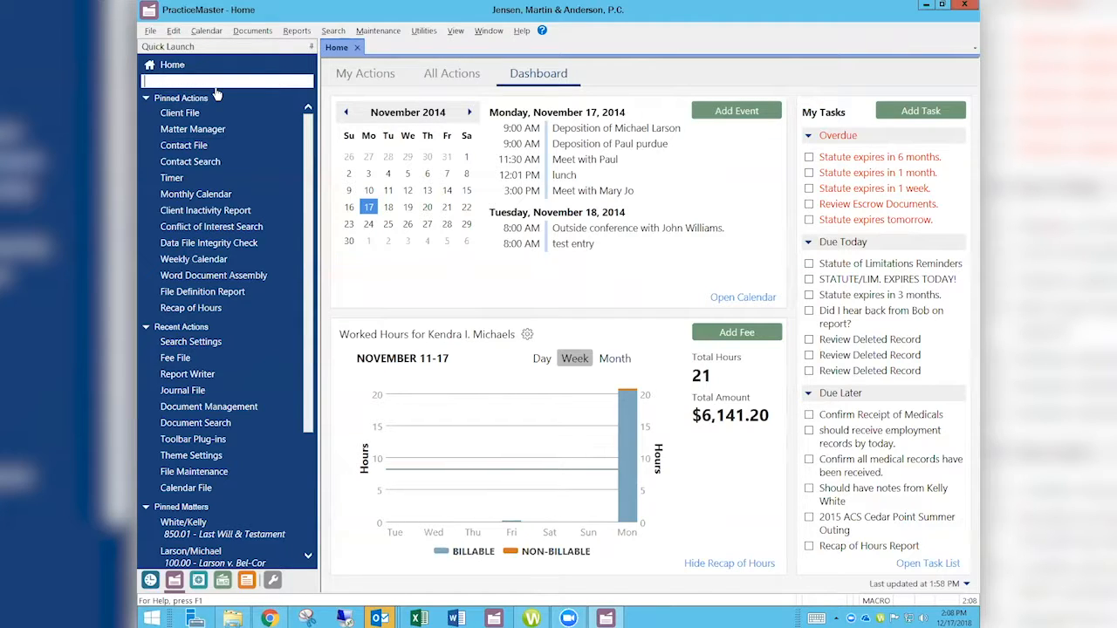
pyautogui.write('daily')
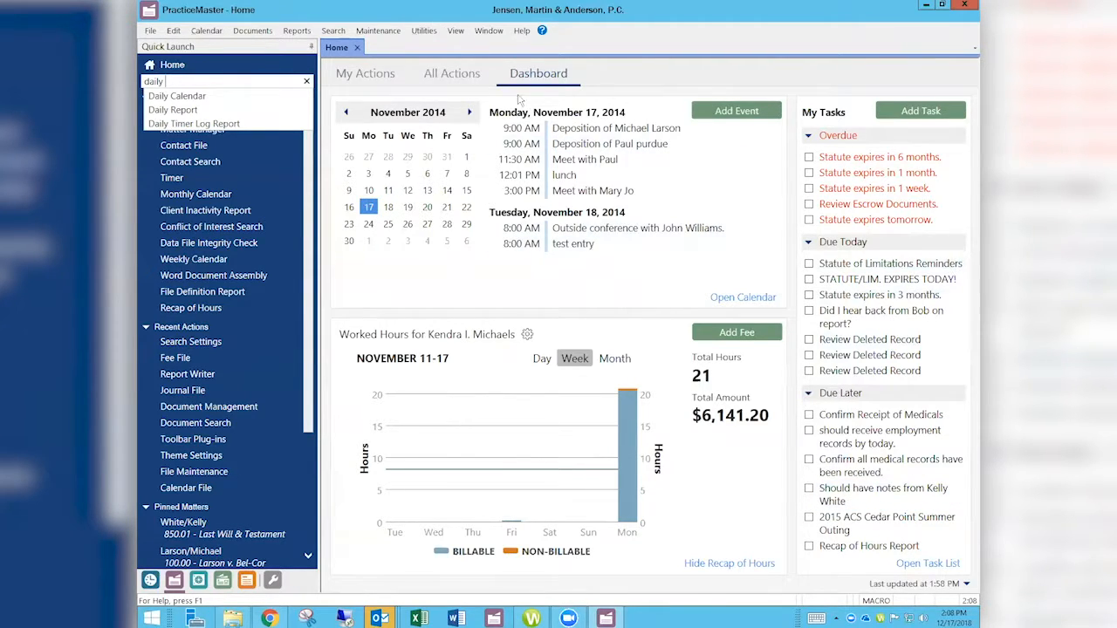
pyautogui.click(175, 109)
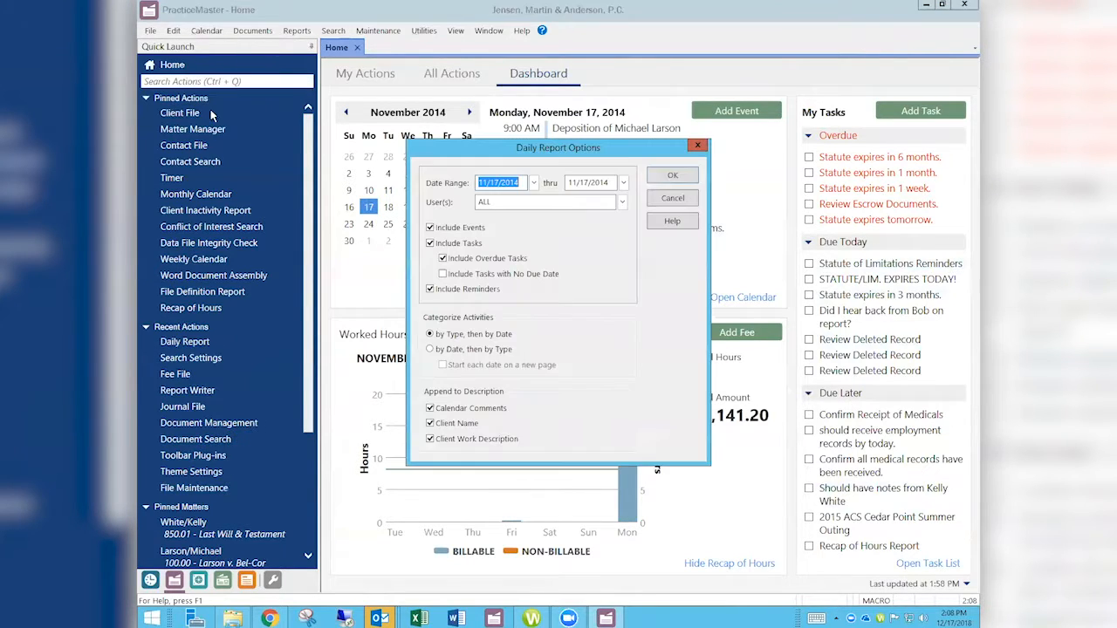
pyautogui.moveTo(469, 151); pyautogui.dragTo(456, 112)
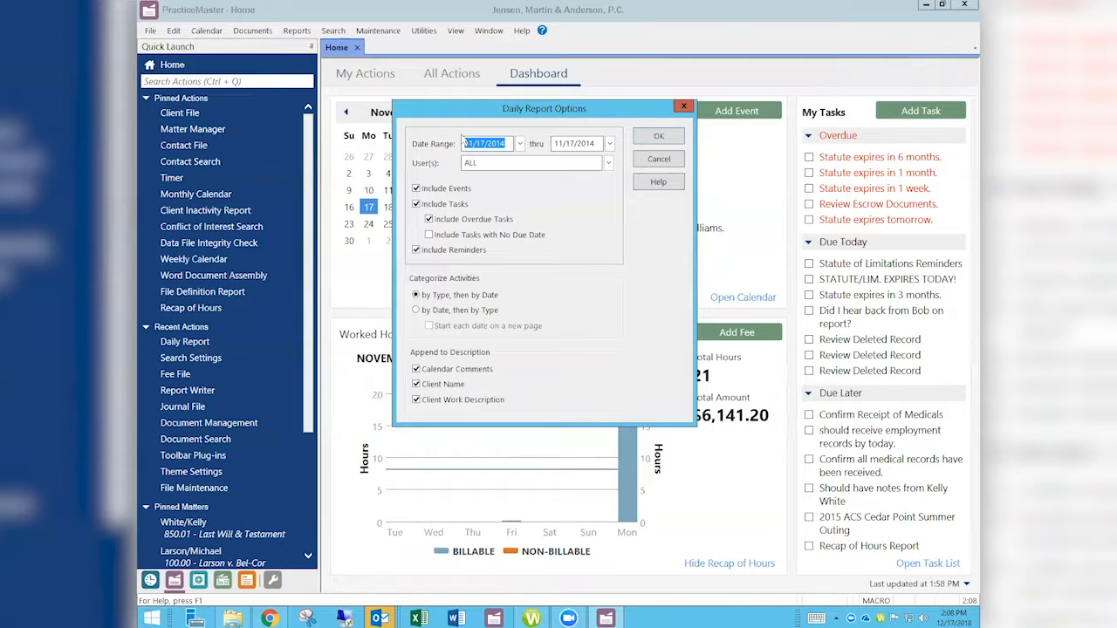
# Set the Daily Report's date range to 11/01/2014 through 11/30/2014
pyautogui.write('11011')
pyautogui.press('Tab')
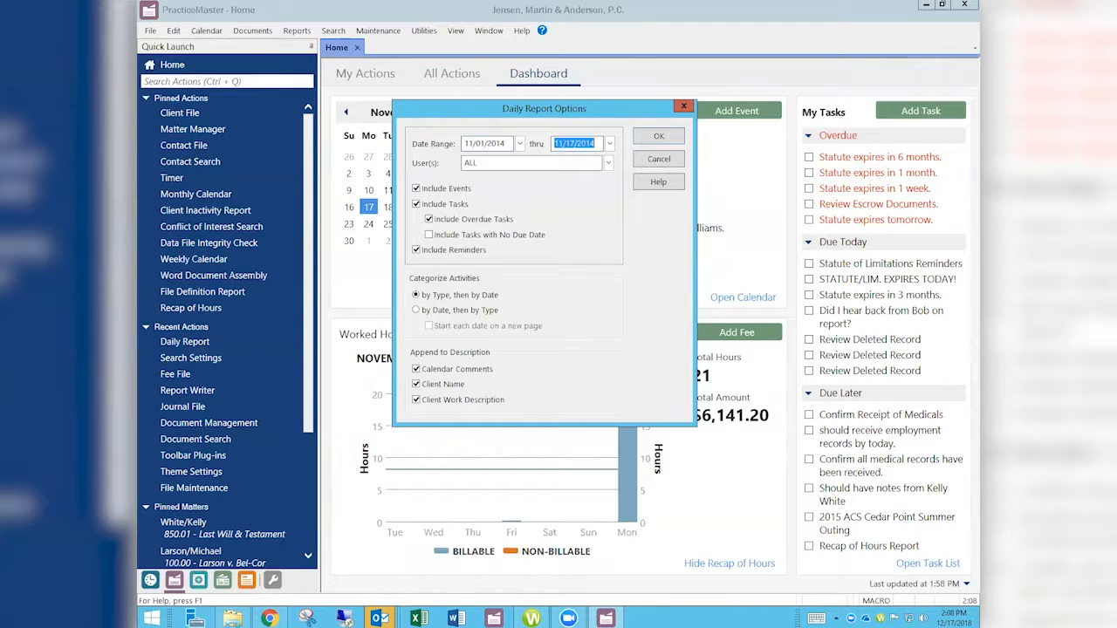
pyautogui.write('1/13/2014')
pyautogui.press('Tab')
pyautogui.click(560, 143)
pyautogui.moveTo(594, 139); pyautogui.dragTo(548, 133)
pyautogui.write('11/30/2014')
pyautogui.press('Tab')
# Limit the report from all users to the single user listed directly above the STAFF group
pyautogui.click(609, 163)
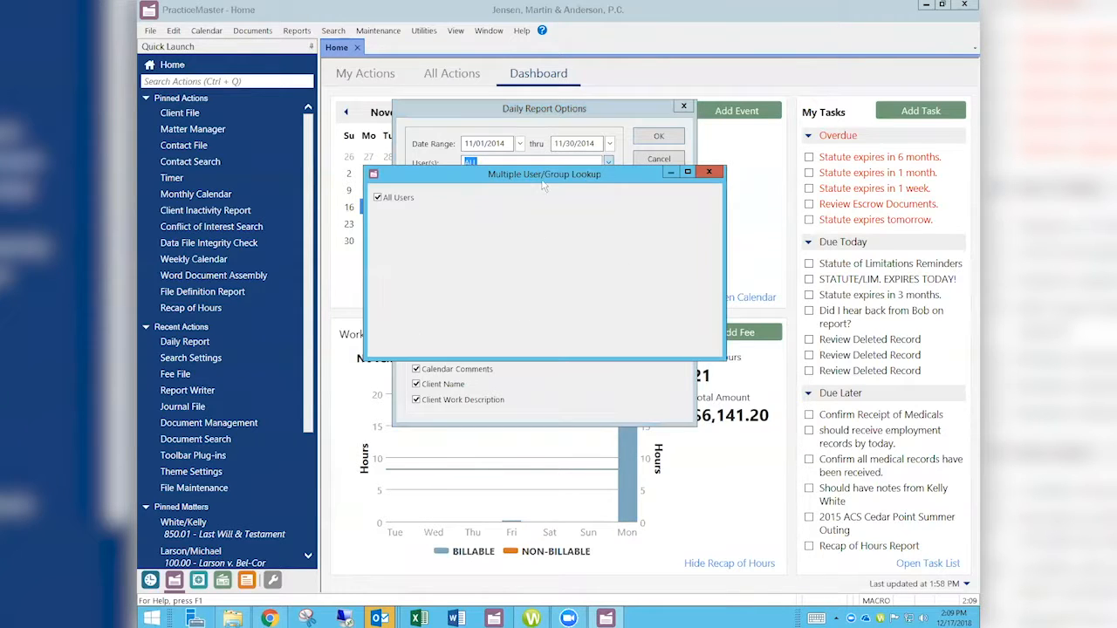
pyautogui.click(379, 198)
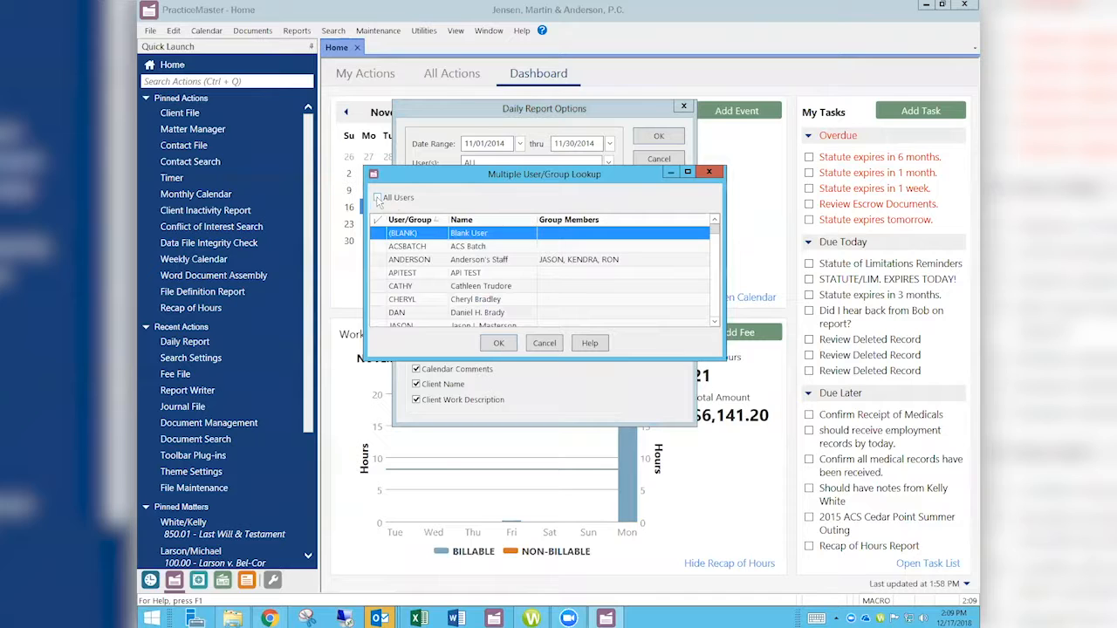
pyautogui.click(378, 273)
pyautogui.click(373, 288)
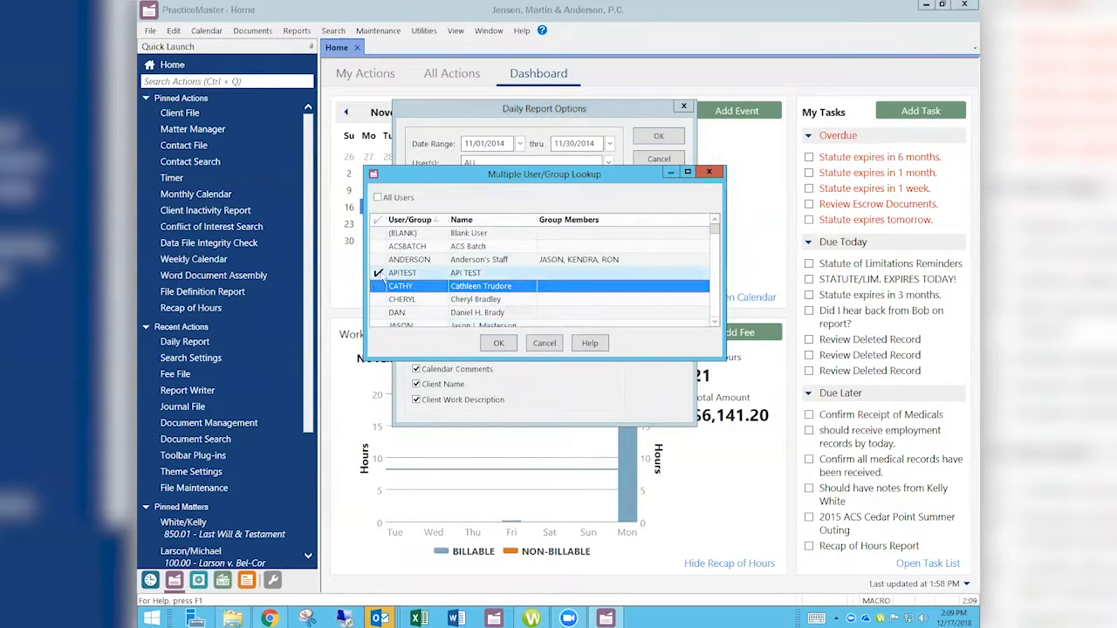
pyautogui.click(381, 273)
pyautogui.scroll(-3, 397, 301)
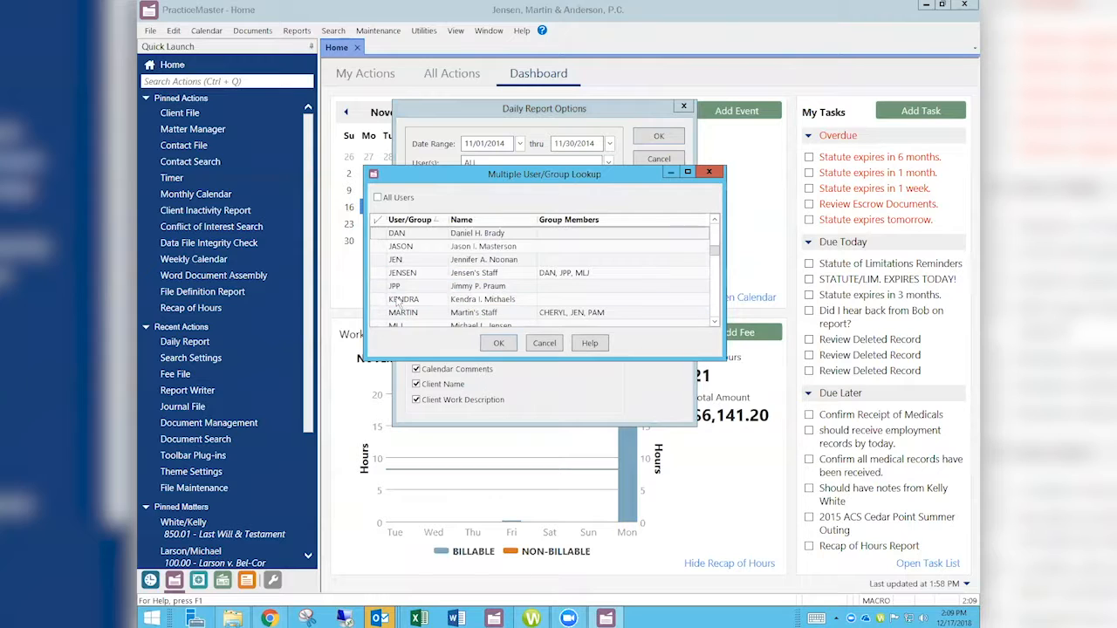
pyautogui.scroll(-2, 406, 284)
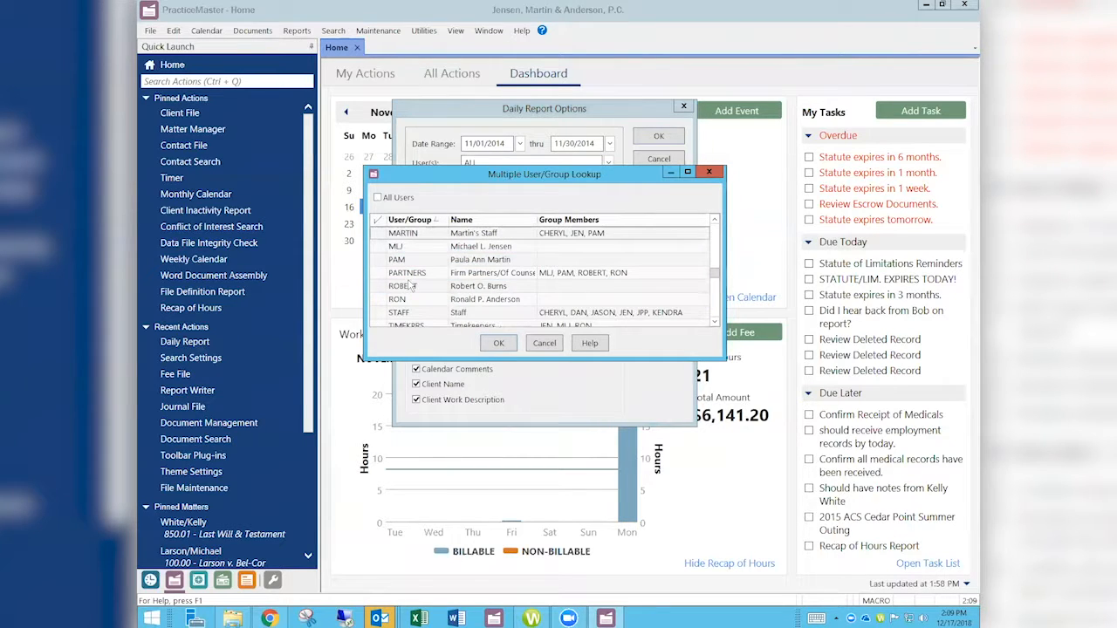
pyautogui.click(379, 300)
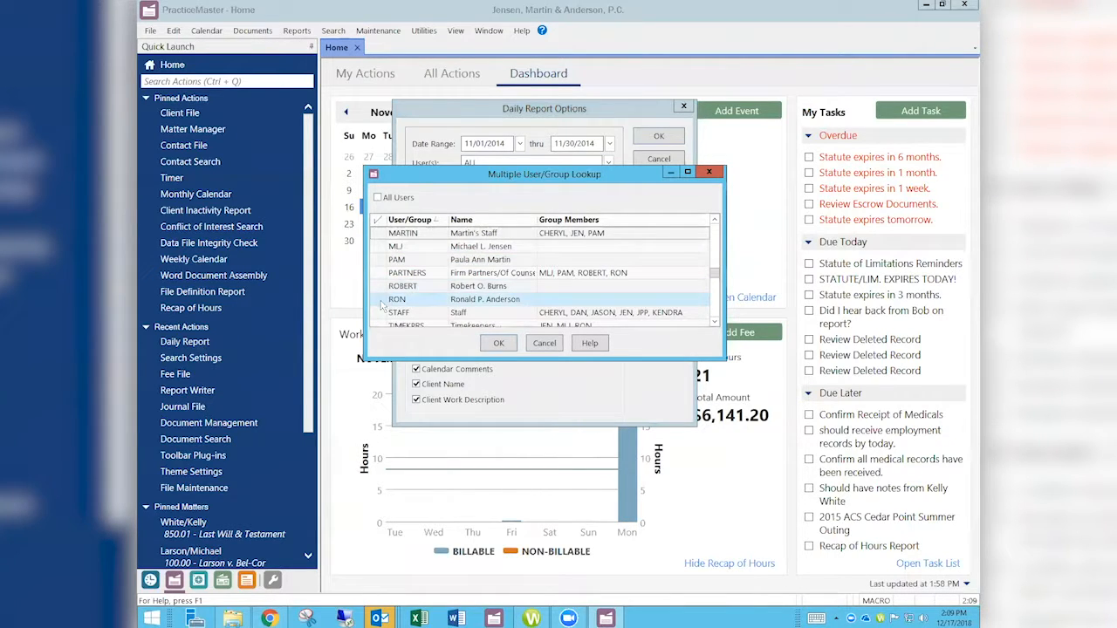
pyautogui.click(499, 343)
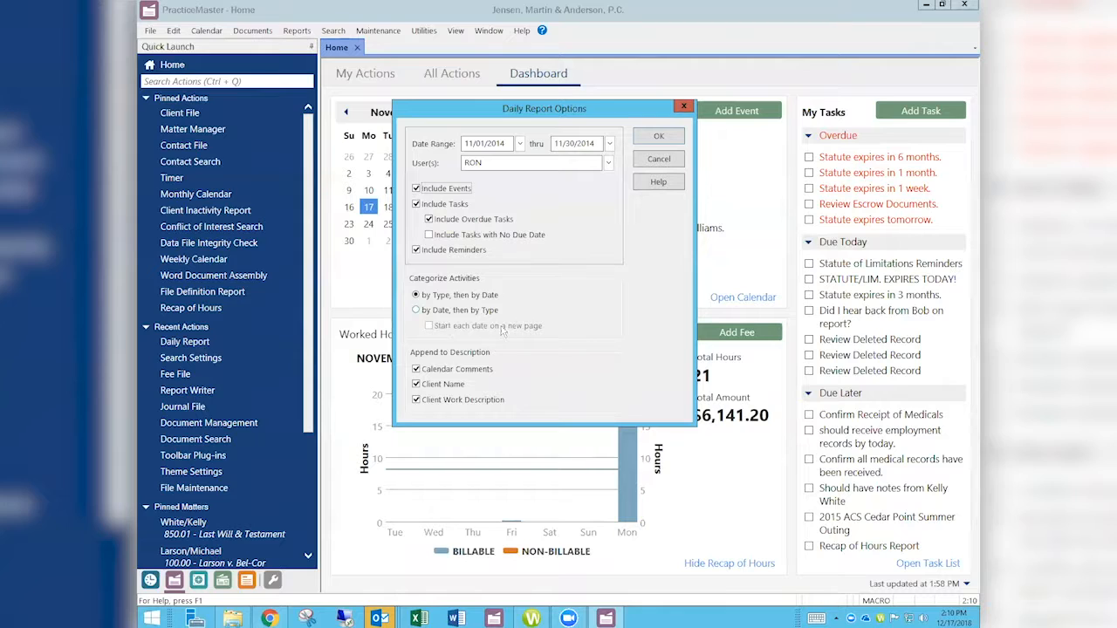
# Try categorizing activities by date, return to by type and then by date, and preview the Daily Report
pyautogui.click(417, 312)
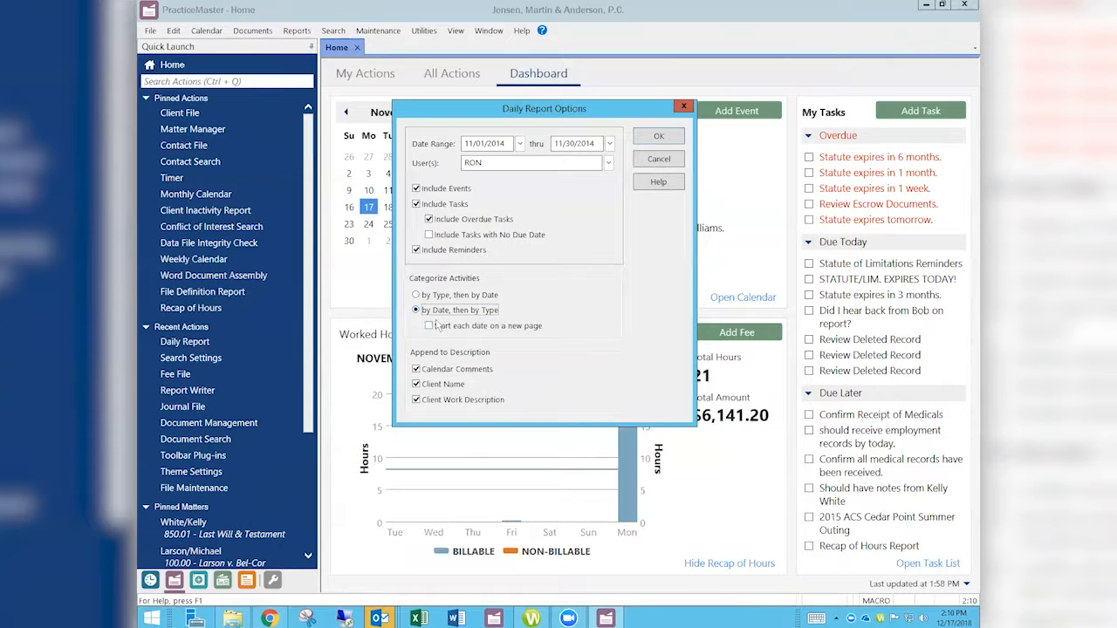
pyautogui.click(418, 295)
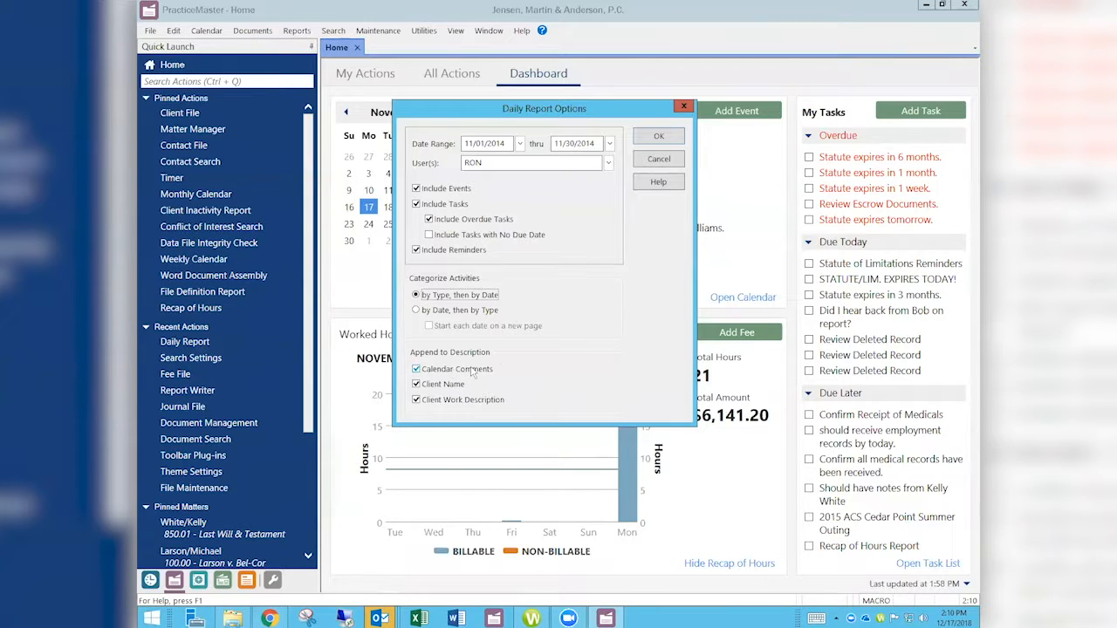
pyautogui.click(659, 136)
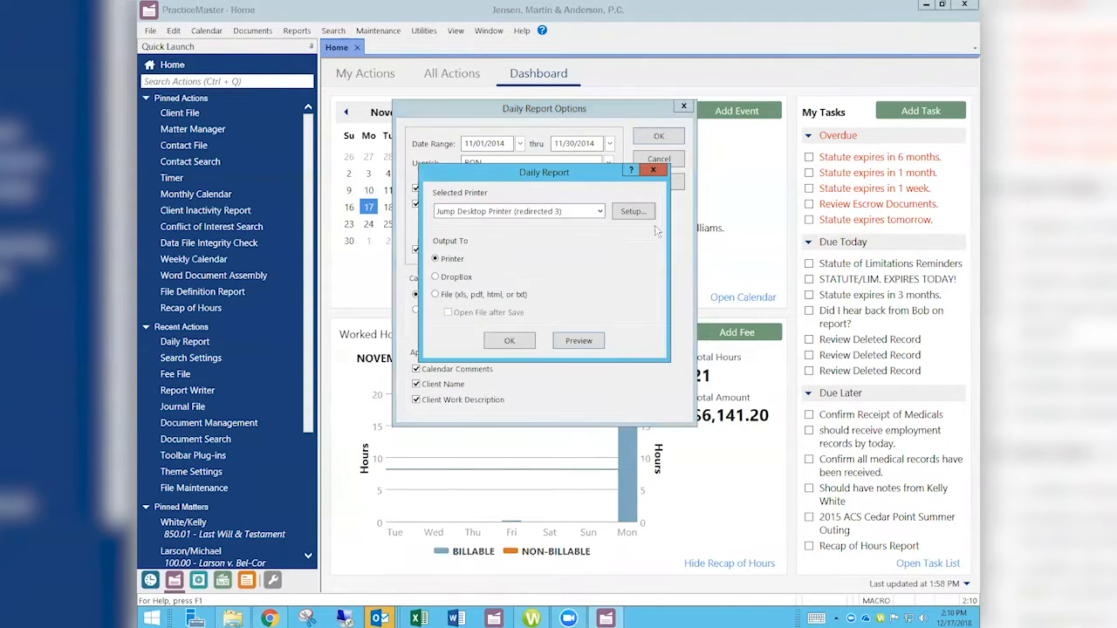
pyautogui.click(578, 340)
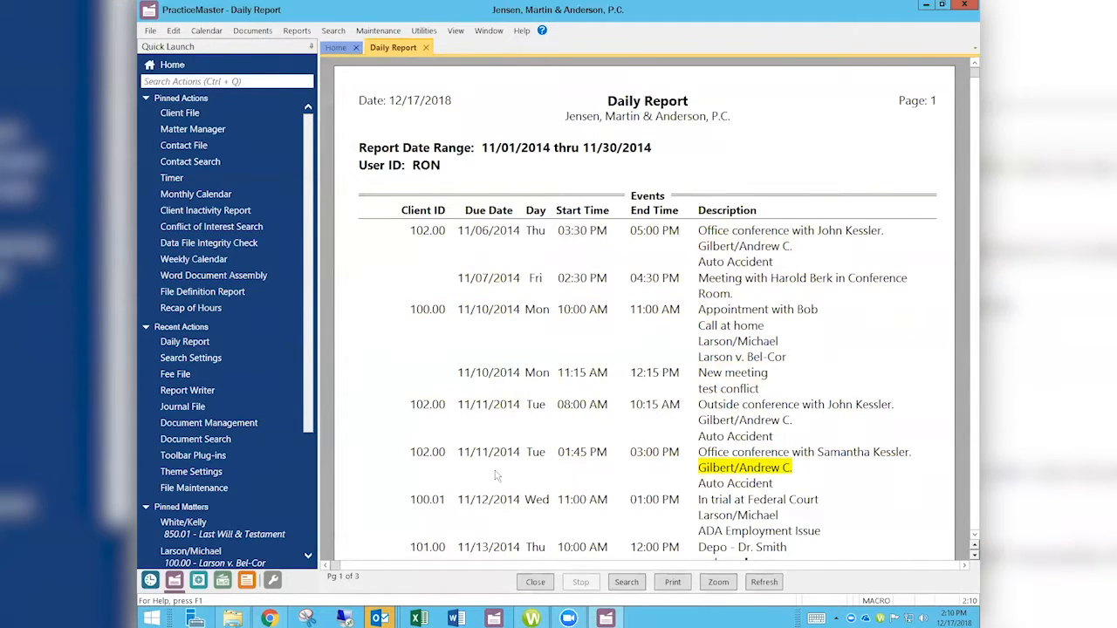
# Examine the Events, Tasks and Reminders sections across all pages of the Daily Report and return to its beginning
pyautogui.scroll(-2, 495, 475)
pyautogui.scroll(-8, 495, 475)
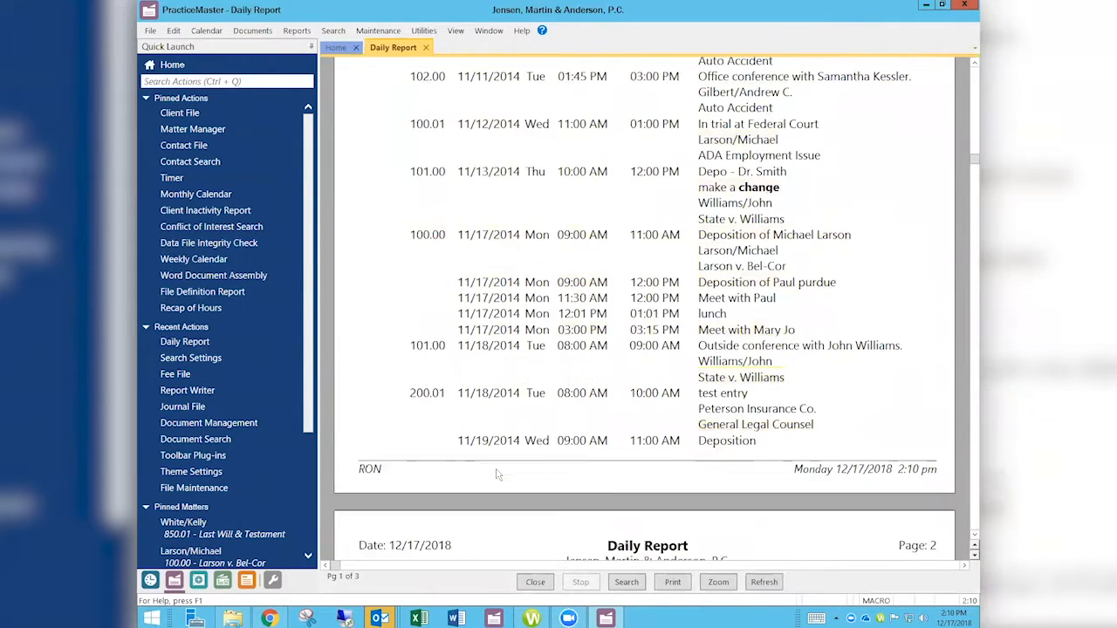
pyautogui.scroll(-5, 495, 474)
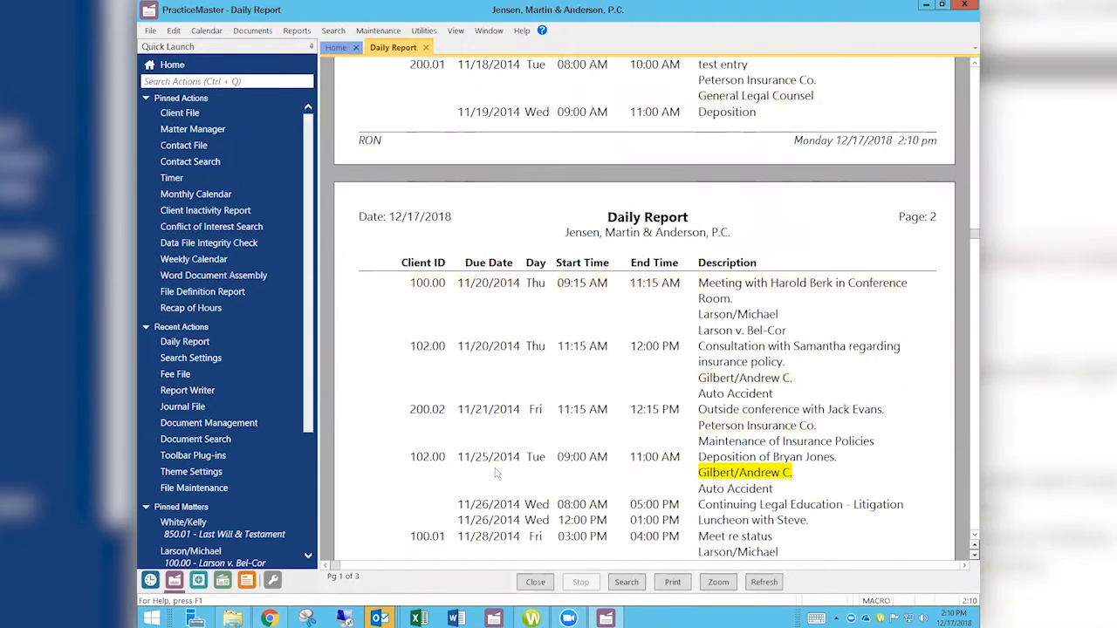
pyautogui.scroll(-6, 495, 473)
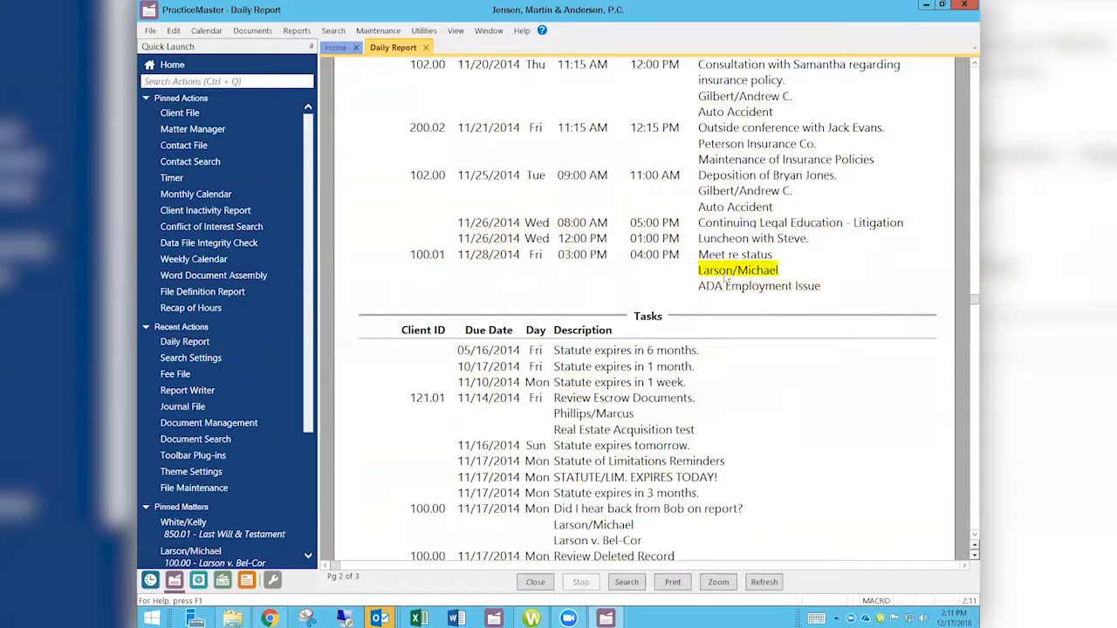
pyautogui.scroll(-3, 593, 297)
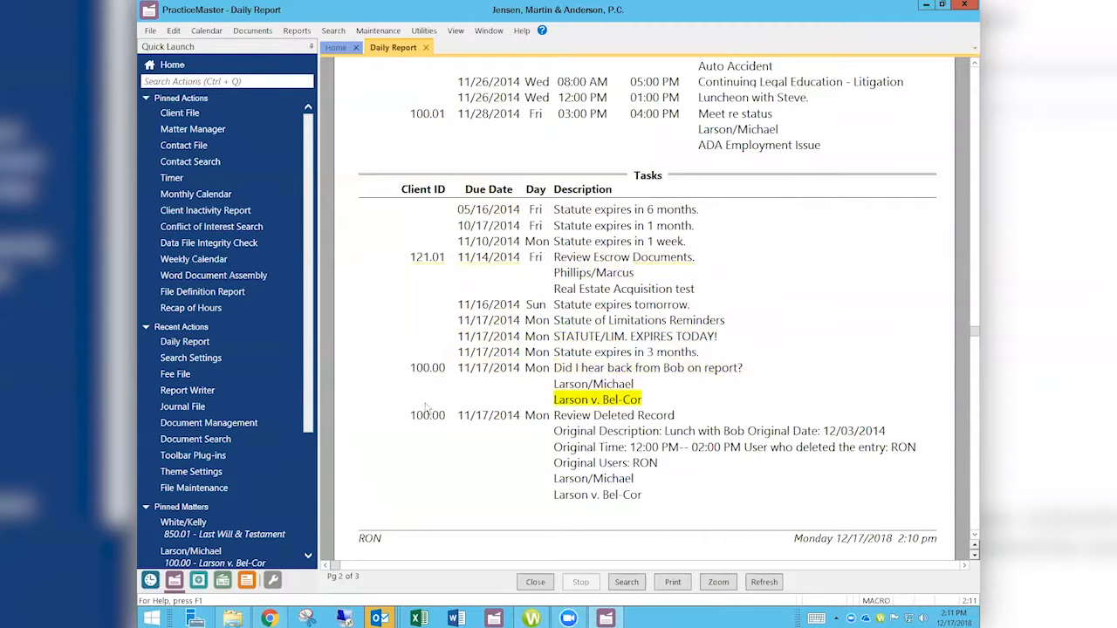
pyautogui.scroll(-12, 437, 403)
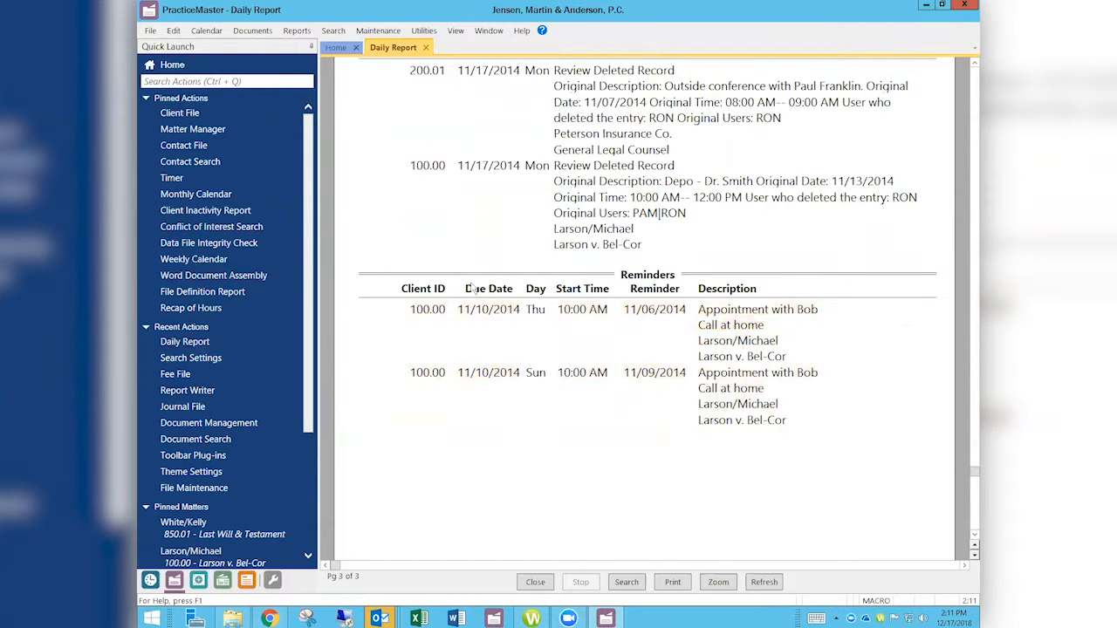
pyautogui.scroll(-5, 503, 417)
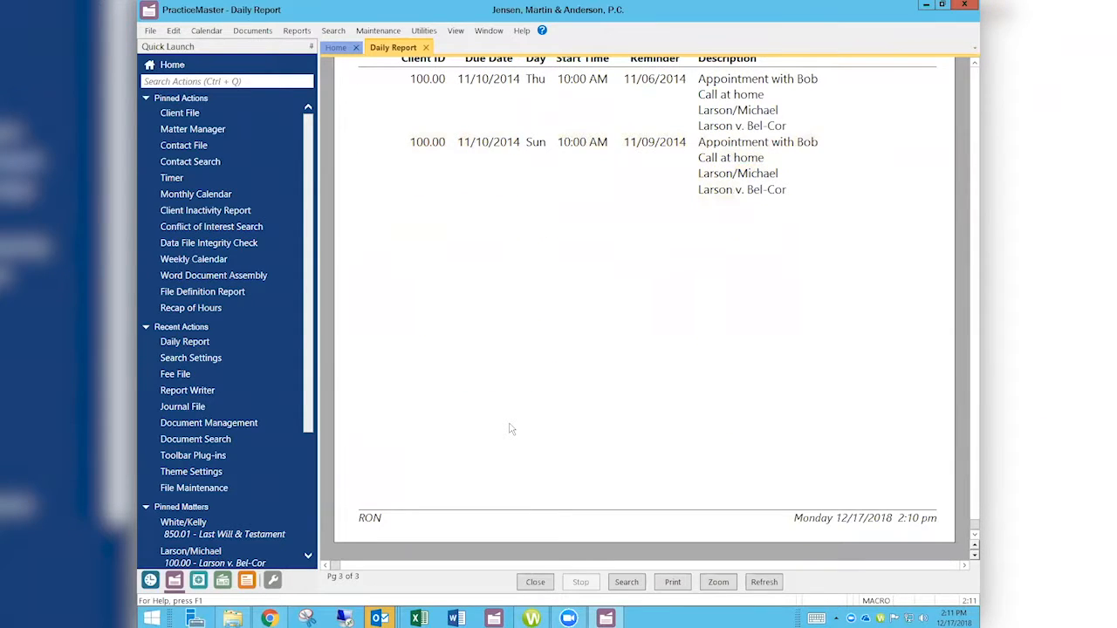
pyautogui.scroll(10, 511, 429)
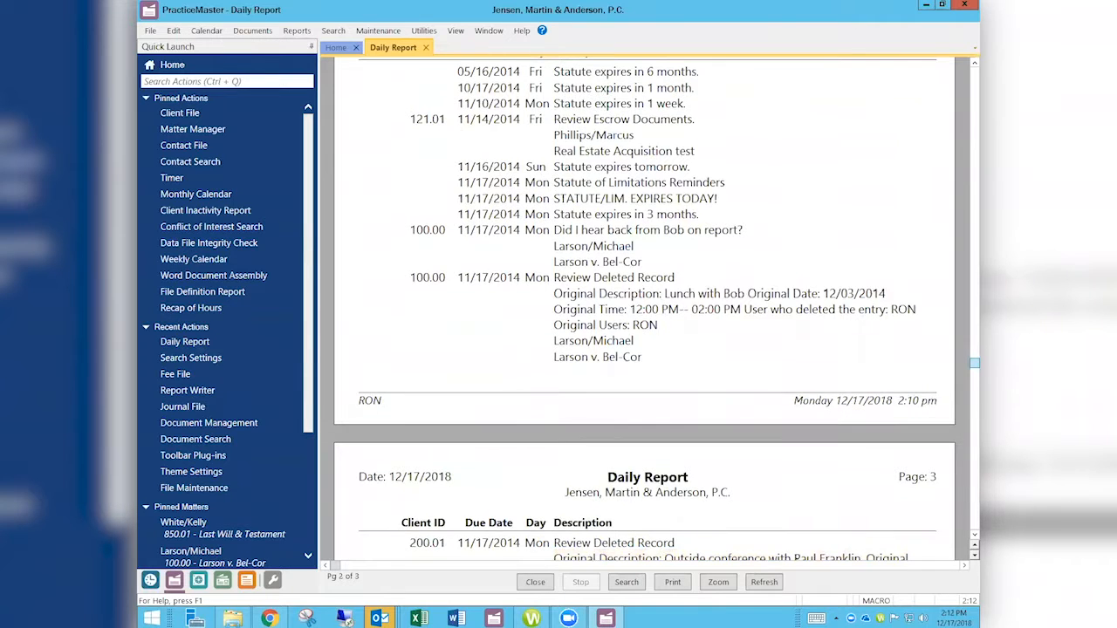
pyautogui.scroll(15, 759, 197)
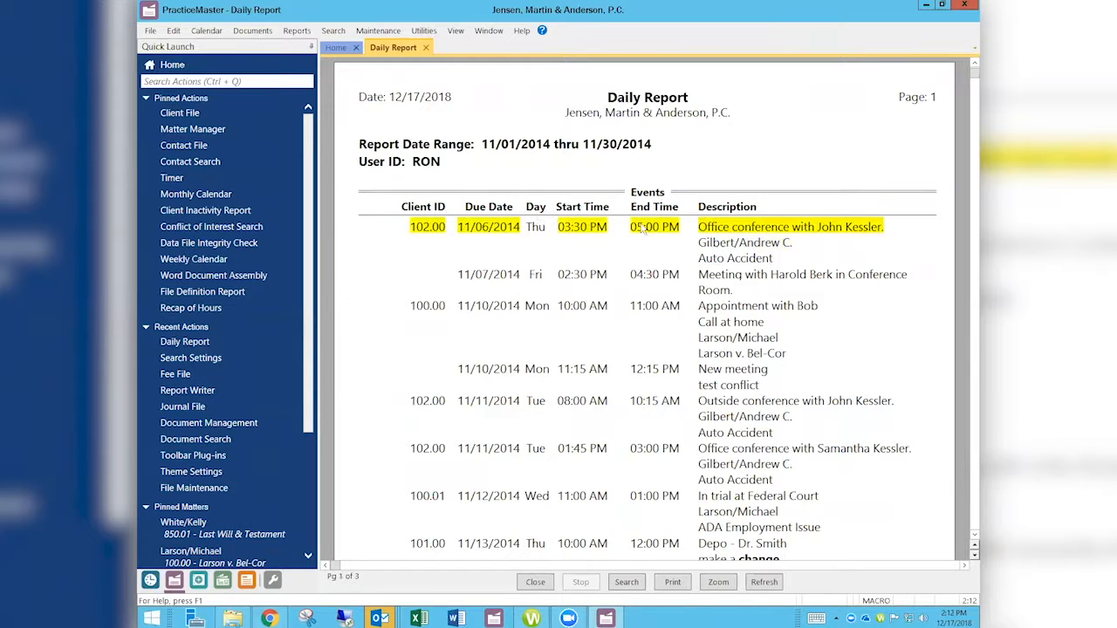
# View the calendar record and the client record linked from the report's 11/06/2014 office conference entry, closing each one
pyautogui.doubleClick(744, 228)
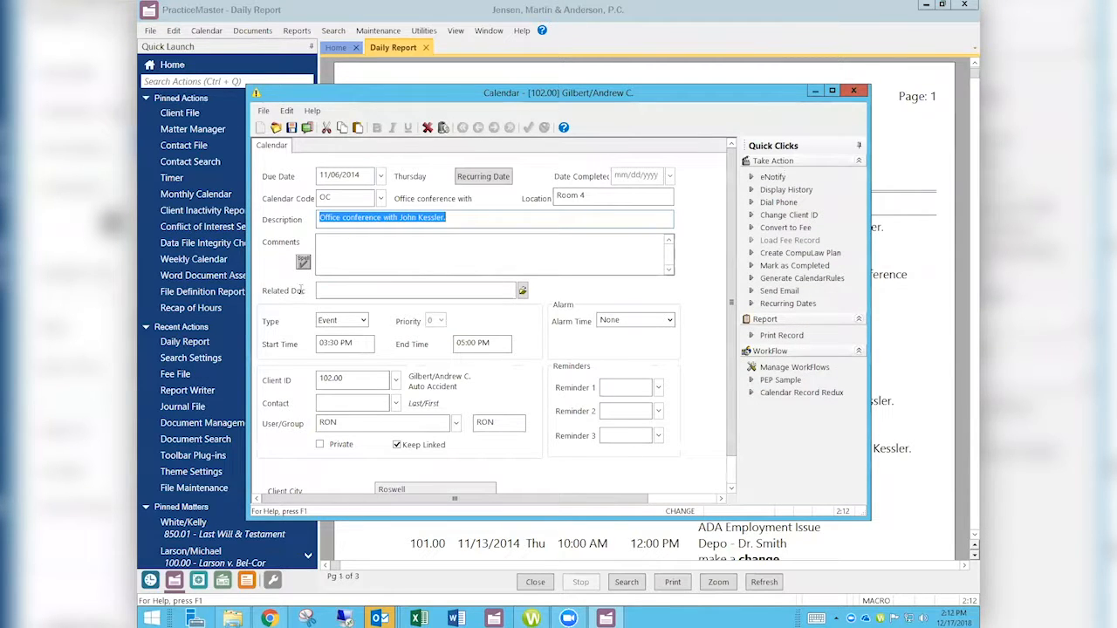
pyautogui.click(366, 346)
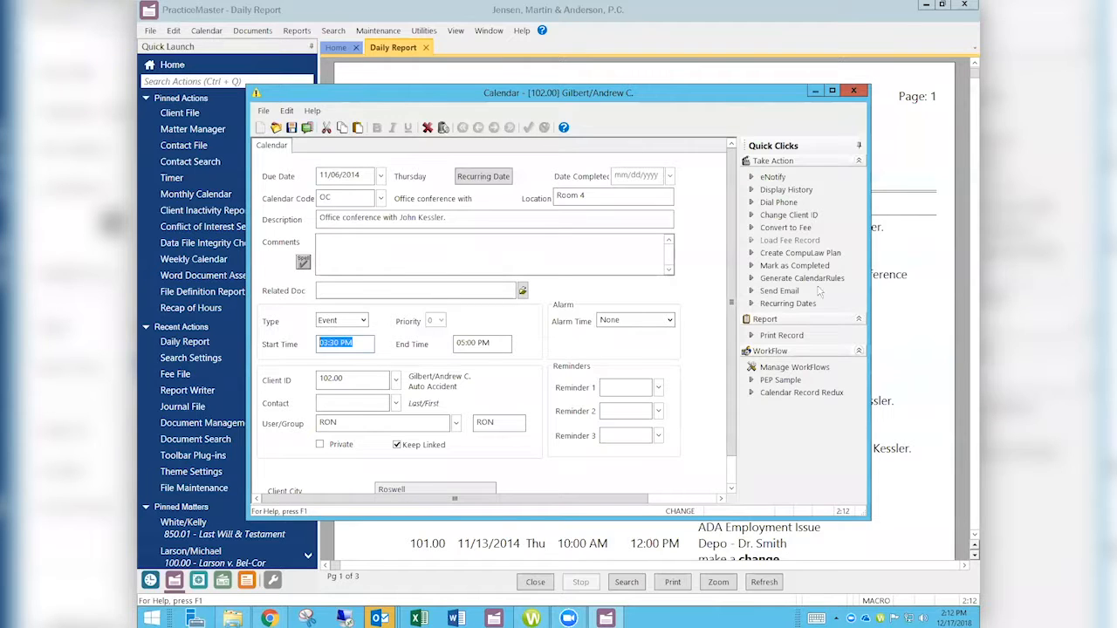
pyautogui.click(853, 92)
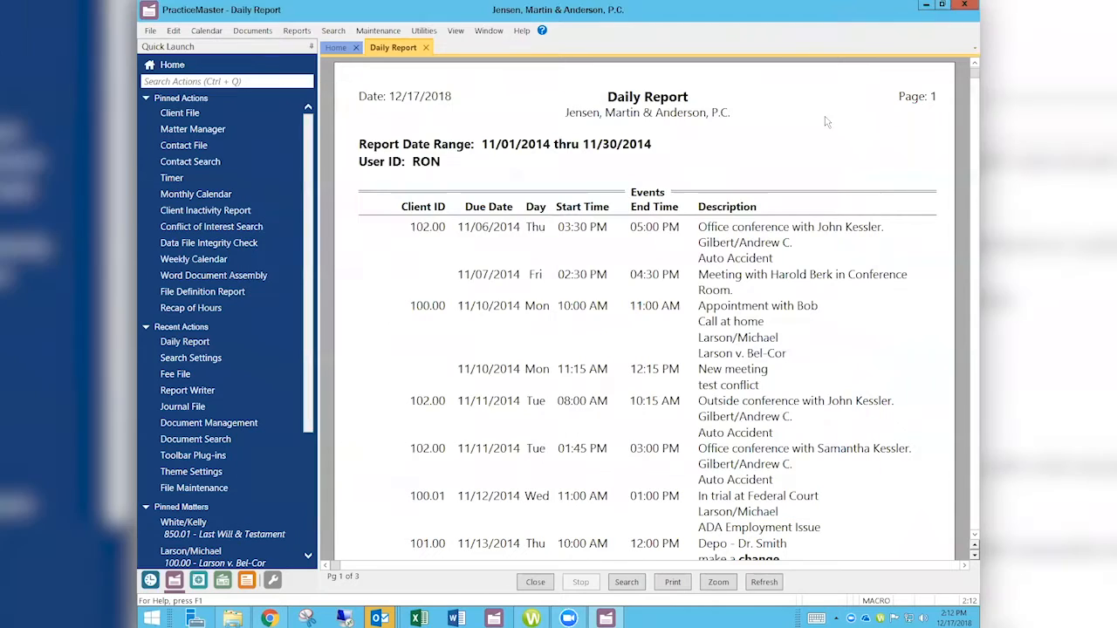
pyautogui.click(743, 245)
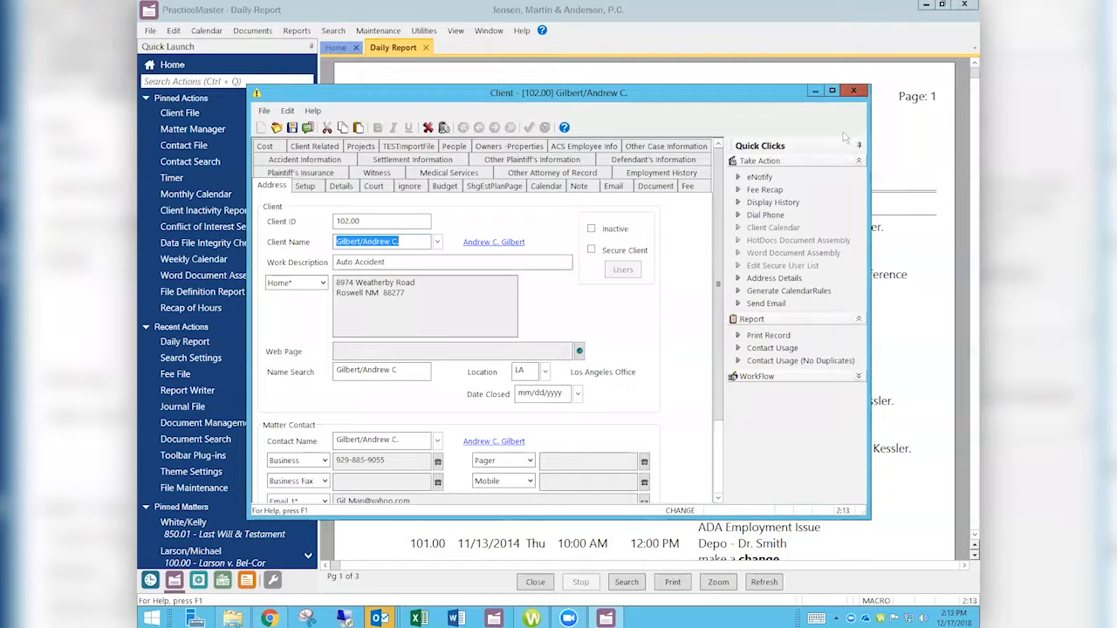
pyautogui.click(853, 90)
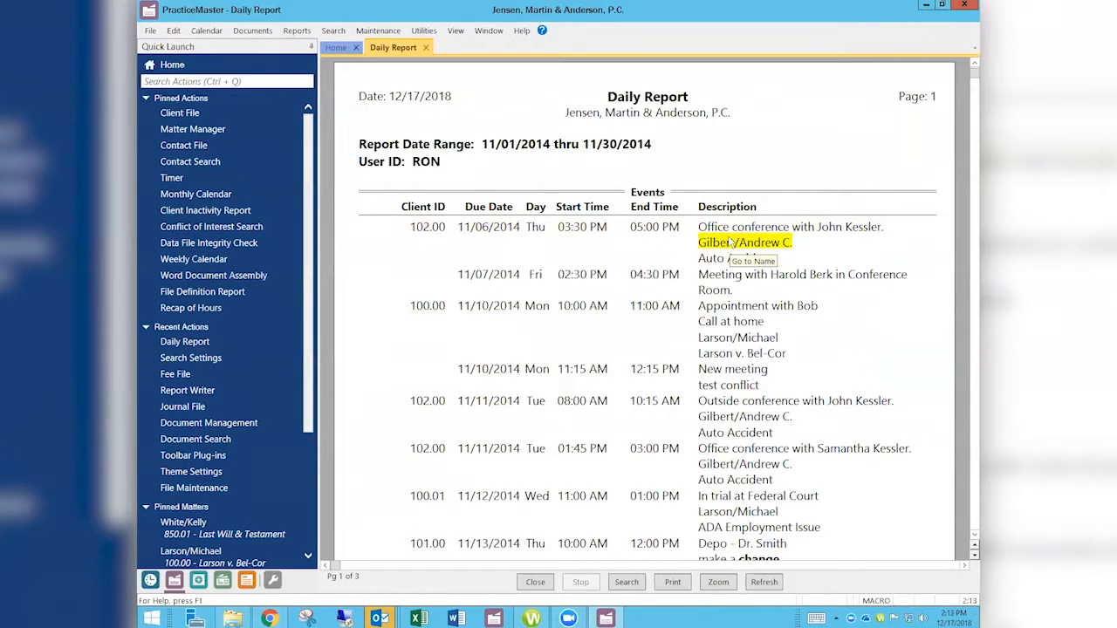
# Look through the remaining events down to the Tasks section and close the Daily Report
pyautogui.scroll(-8, 716, 272)
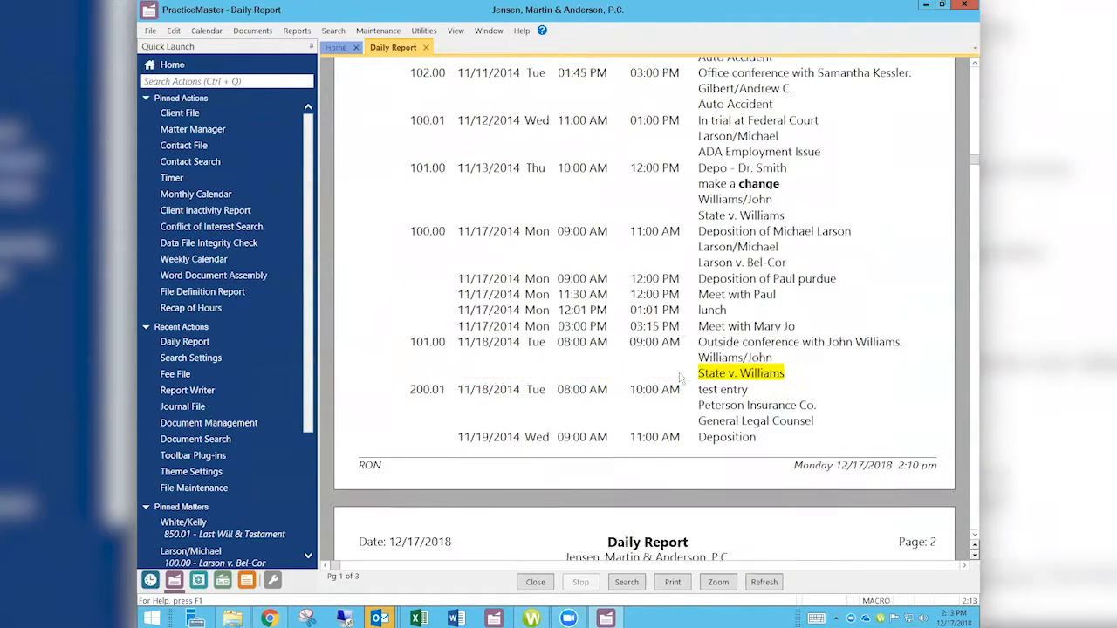
pyautogui.scroll(-9, 681, 377)
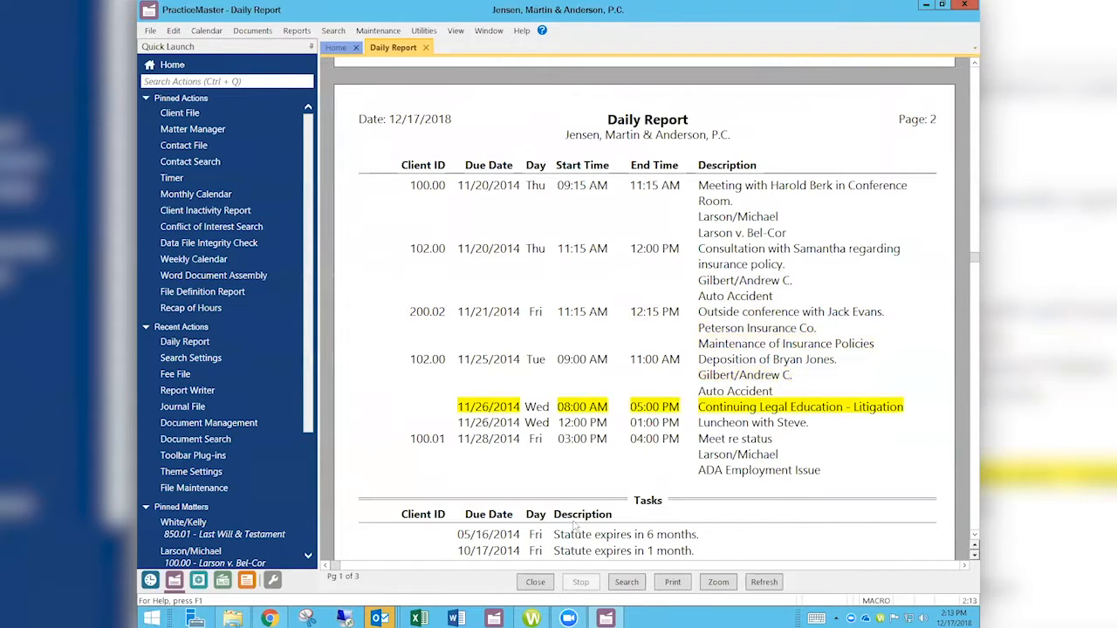
pyautogui.click(535, 582)
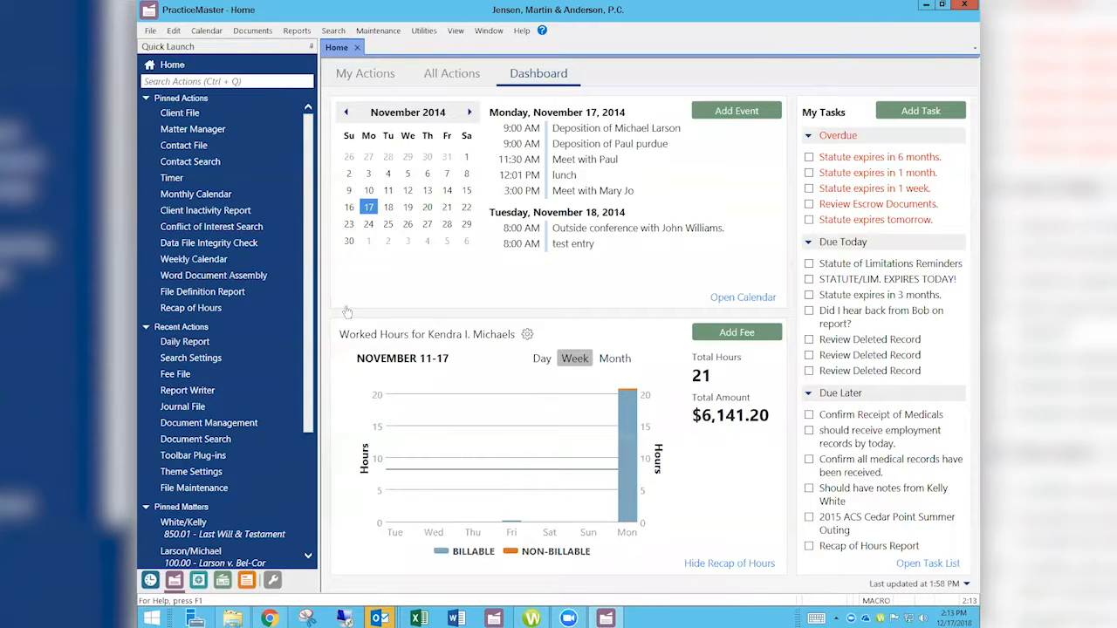
pyautogui.moveTo(608, 234)
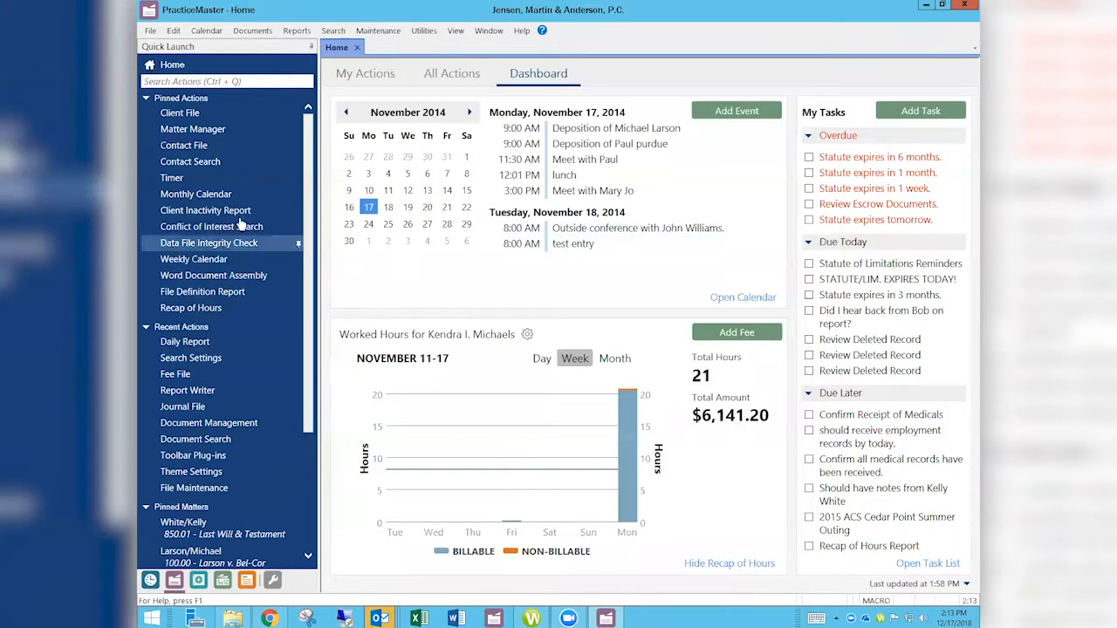
# Open the monthly calendar and look over the actions available for the 10:00am November 6 appointment, including Convert to Fee
pyautogui.click(206, 195)
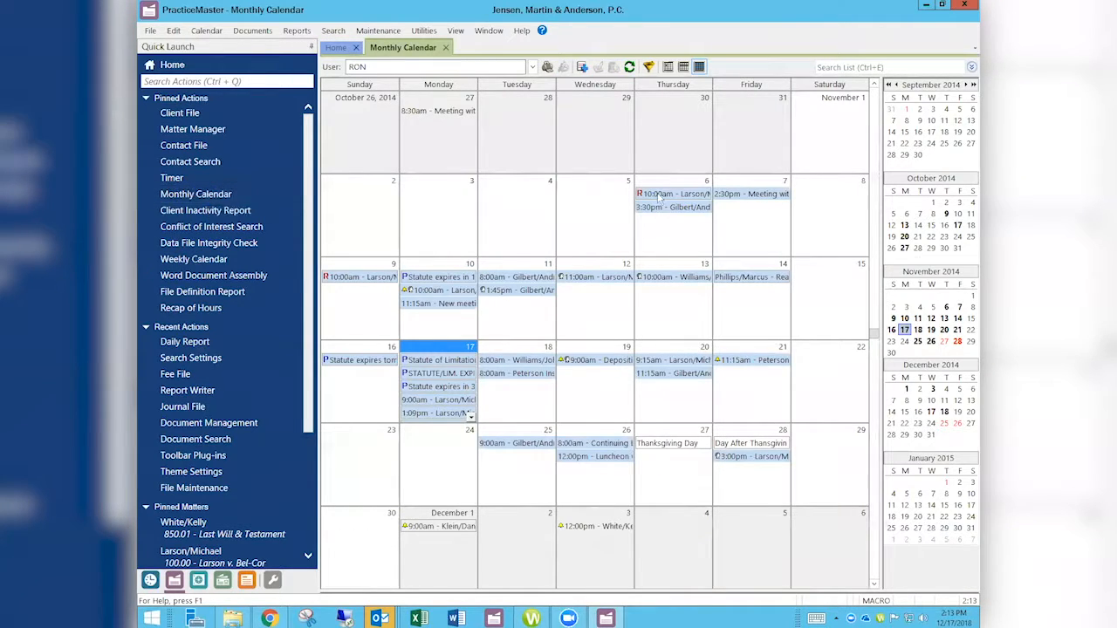
pyautogui.click(677, 196)
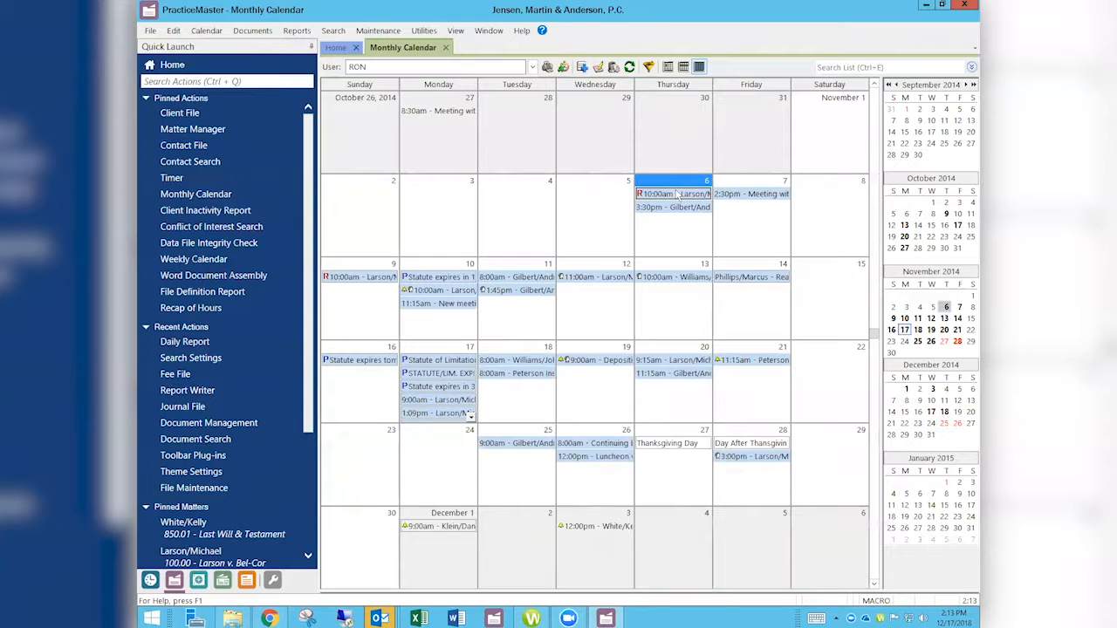
pyautogui.rightClick(678, 195)
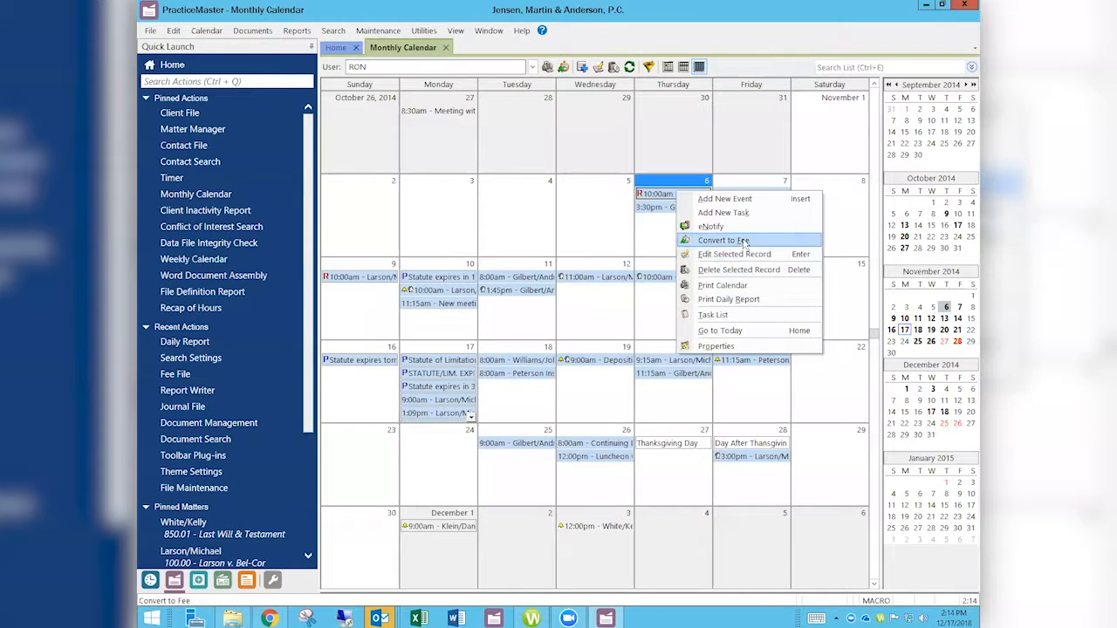
pyautogui.click(593, 234)
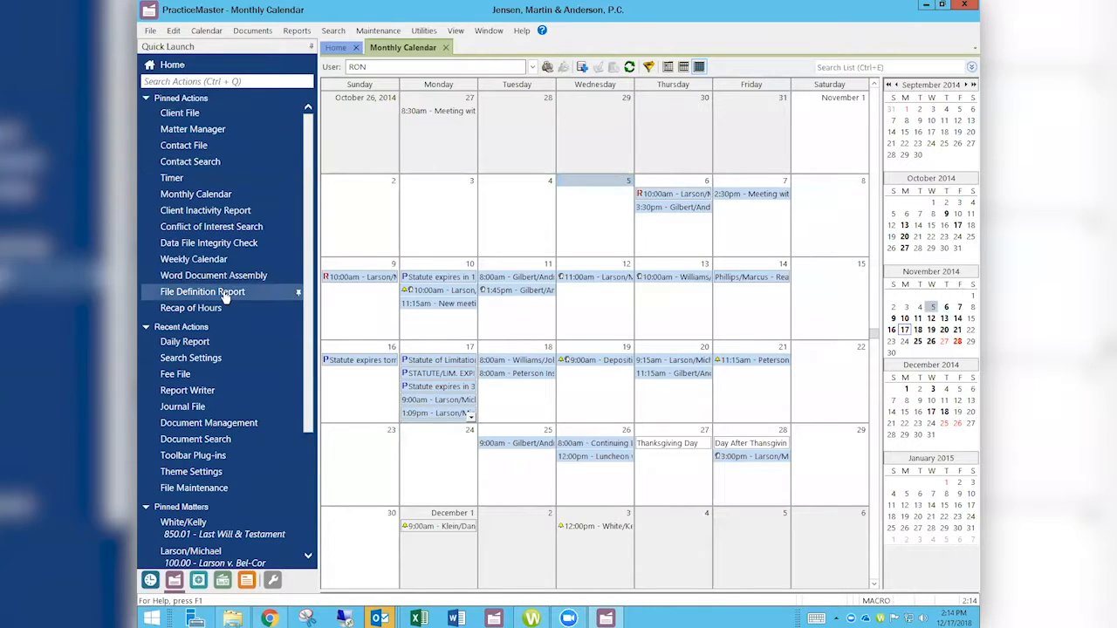
# Open the client file's document records and page forward to the auto accident client
pyautogui.click(188, 116)
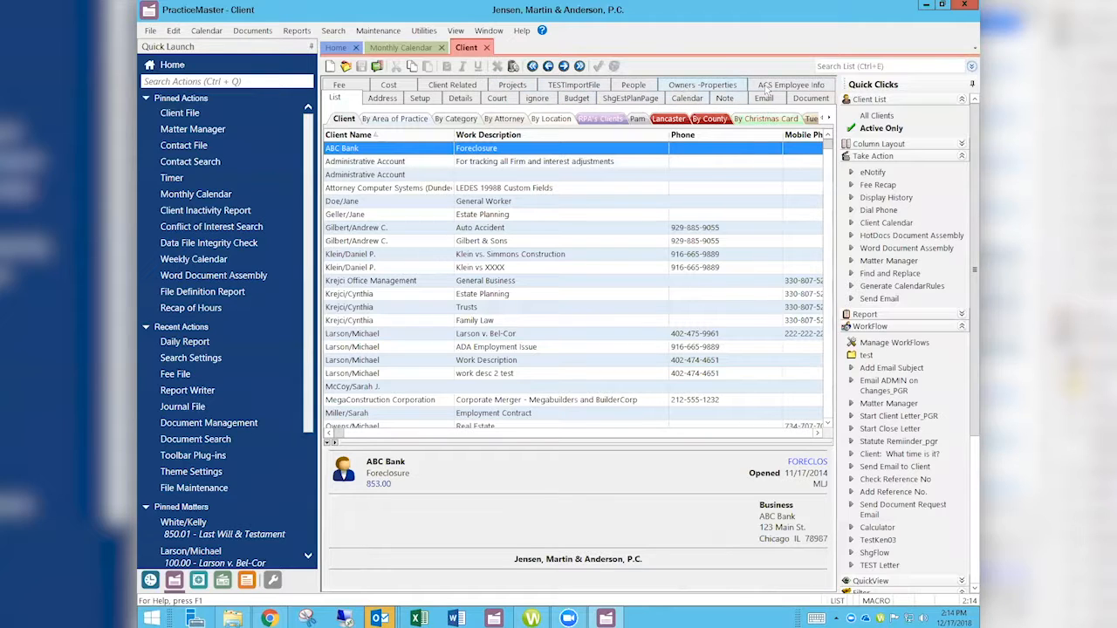
pyautogui.click(810, 98)
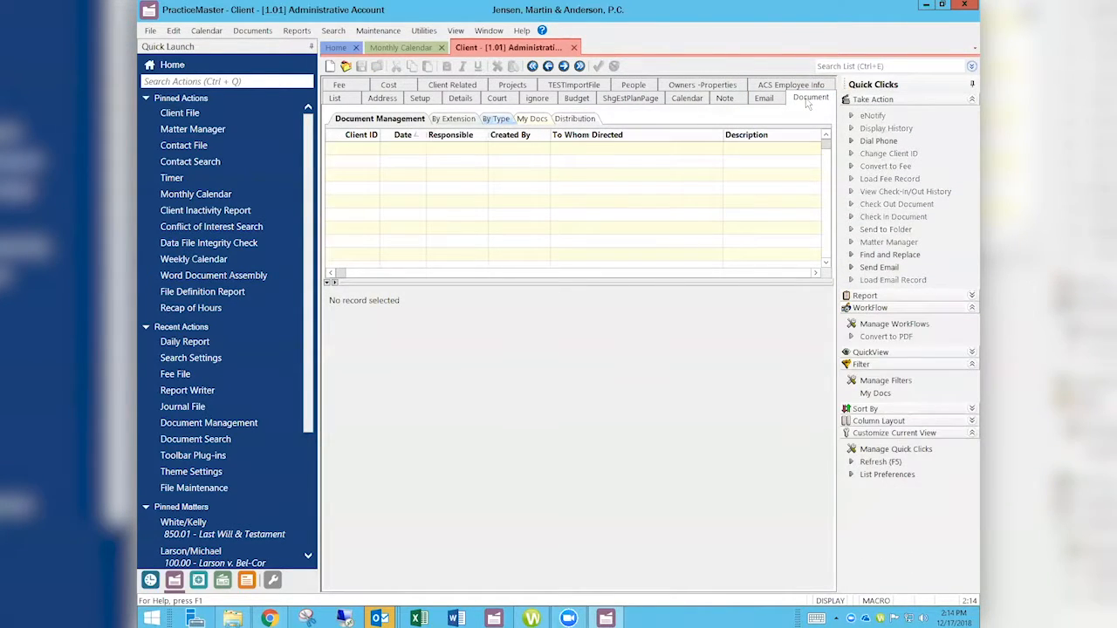
pyautogui.press('pagedown')
pyautogui.press('pagedown')
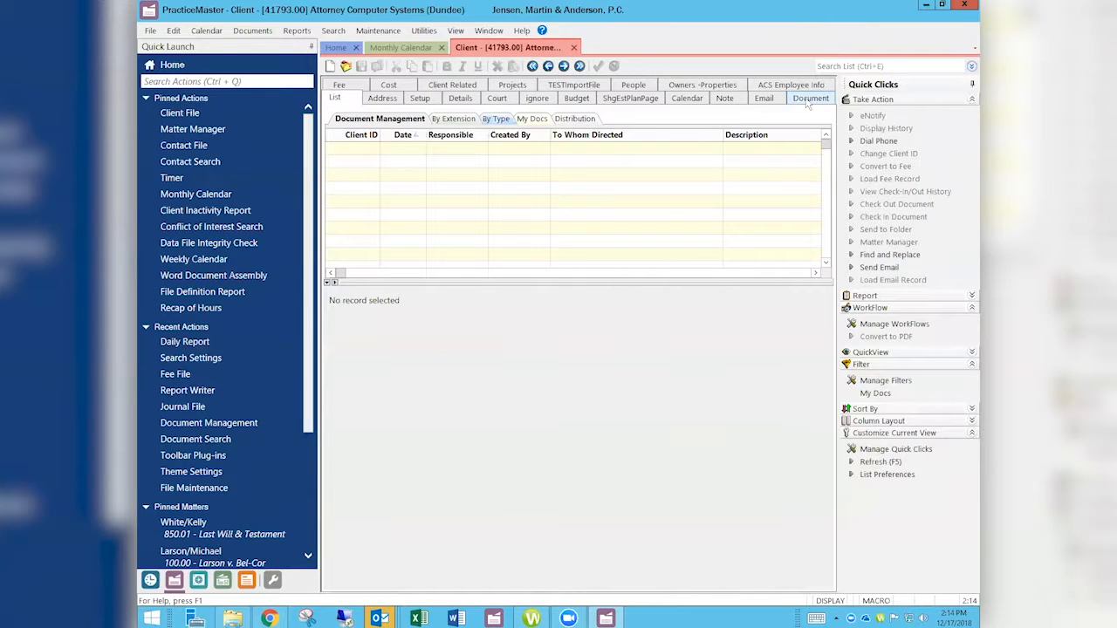
pyautogui.press('pagedown')
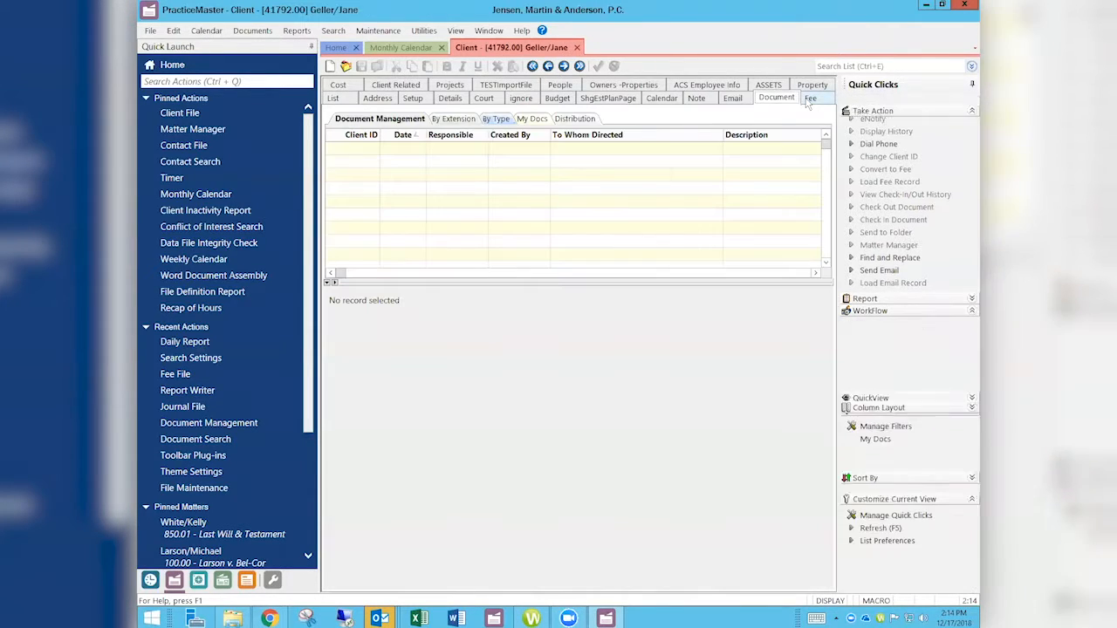
pyautogui.press('pagedown')
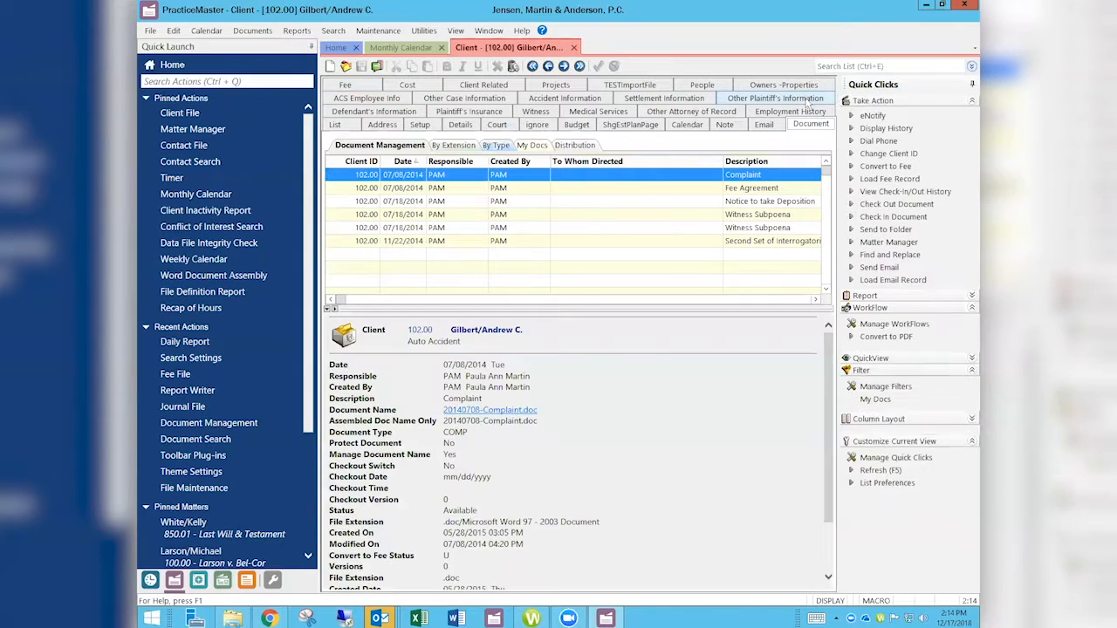
# Look over the actions available for the 07/08/2014 Complaint document, including Convert to Fee, without choosing one
pyautogui.rightClick(771, 179)
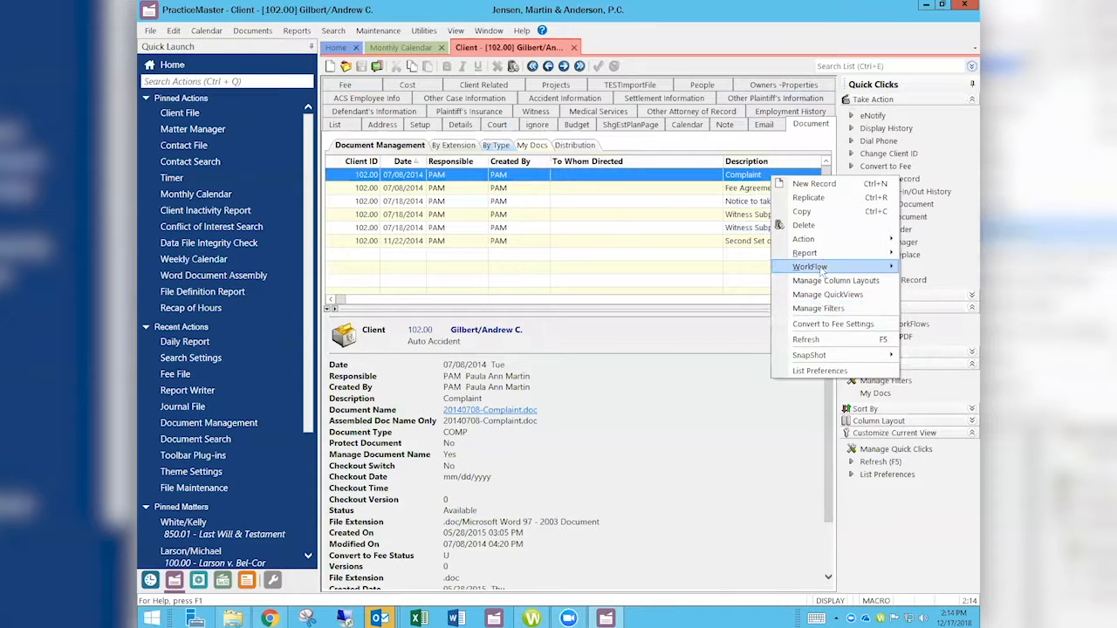
pyautogui.moveTo(810, 358)
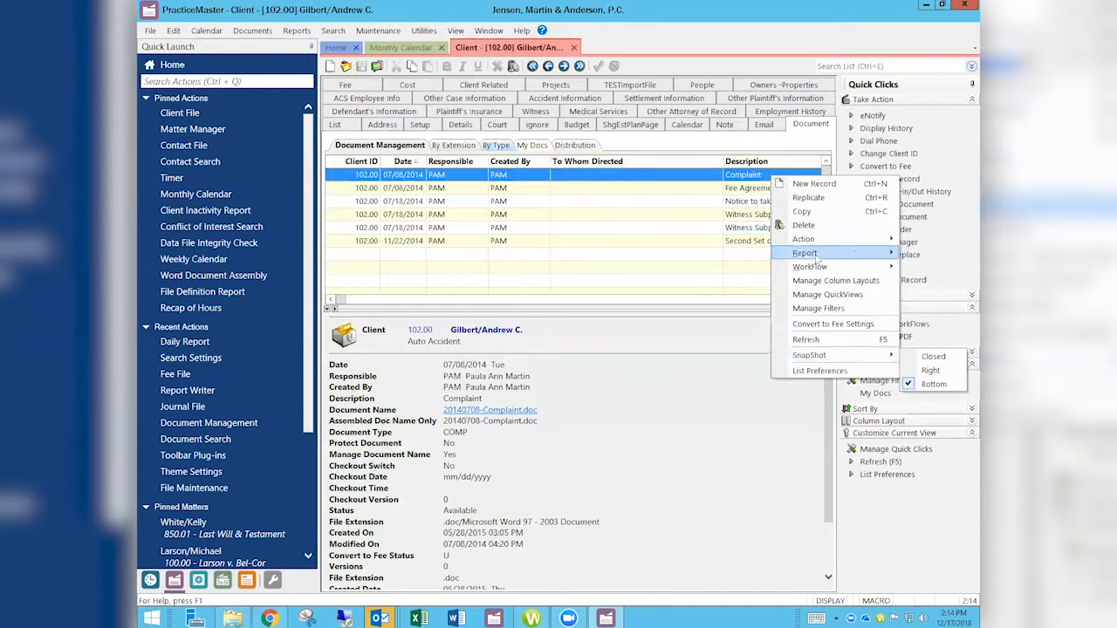
pyautogui.moveTo(820, 244)
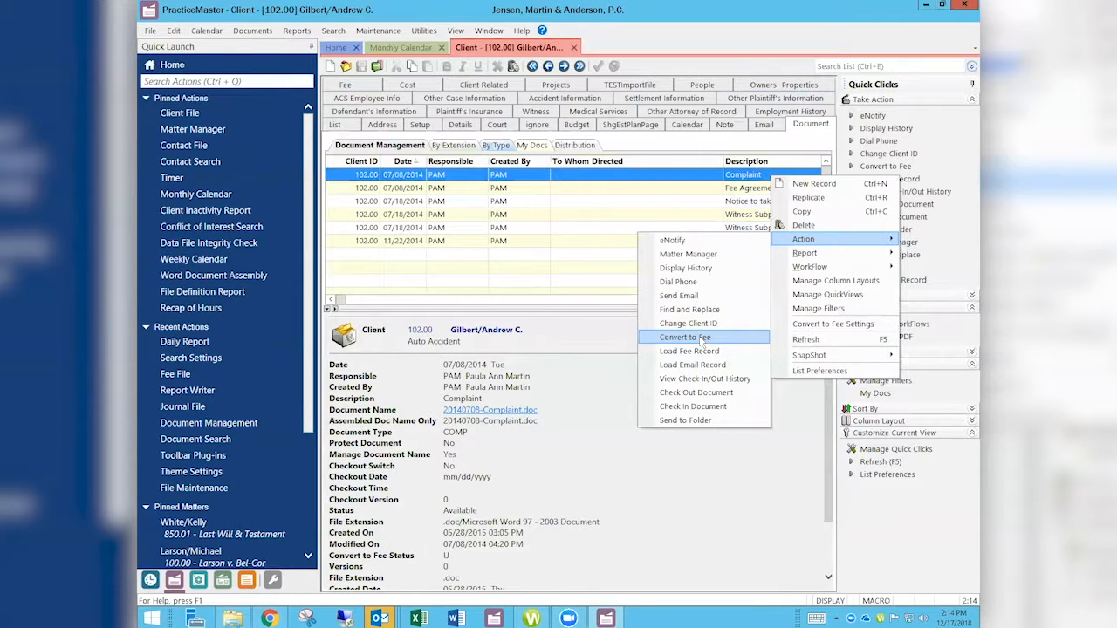
pyautogui.click(692, 177)
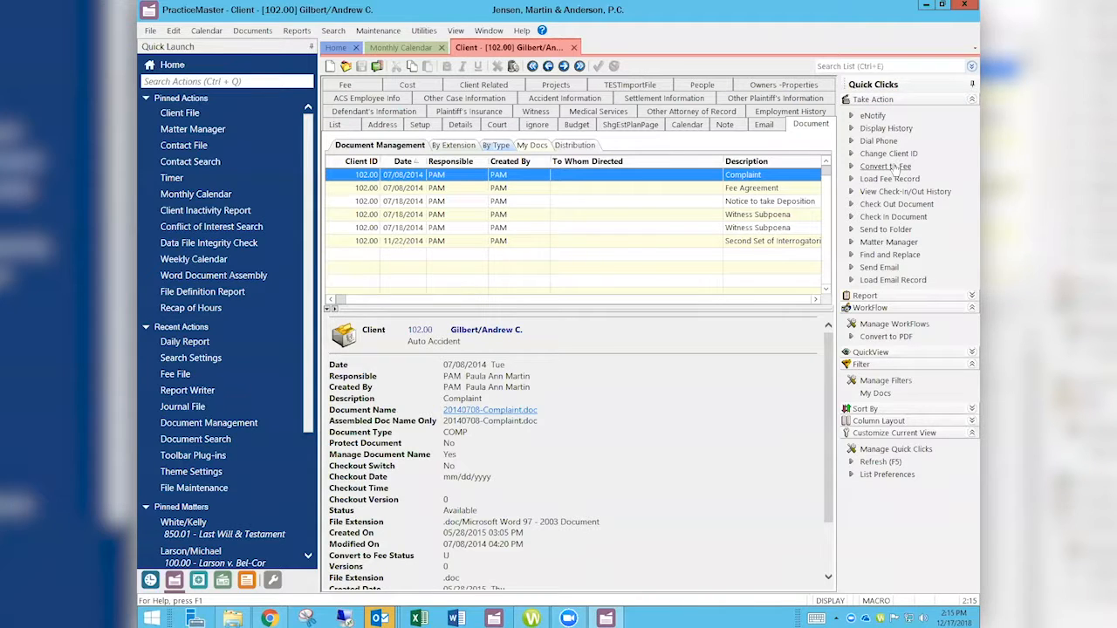
# Switch to Outlook, open the Deleted Items folder and look at the PracticeMaster add-in commands
pyautogui.click(380, 618)
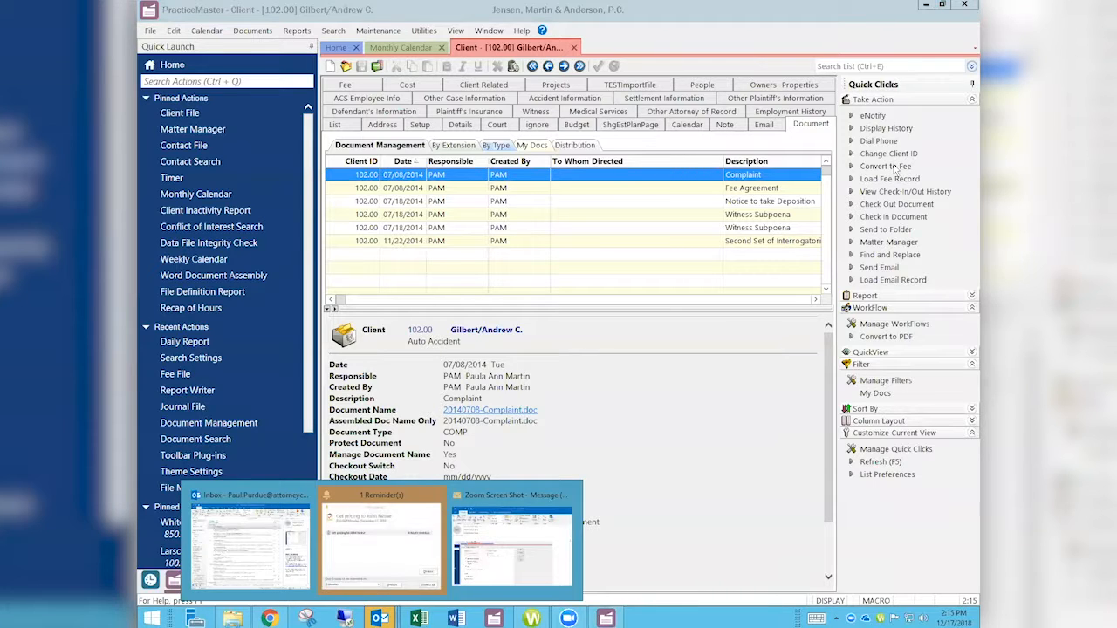
pyautogui.click(243, 548)
pyautogui.click(181, 162)
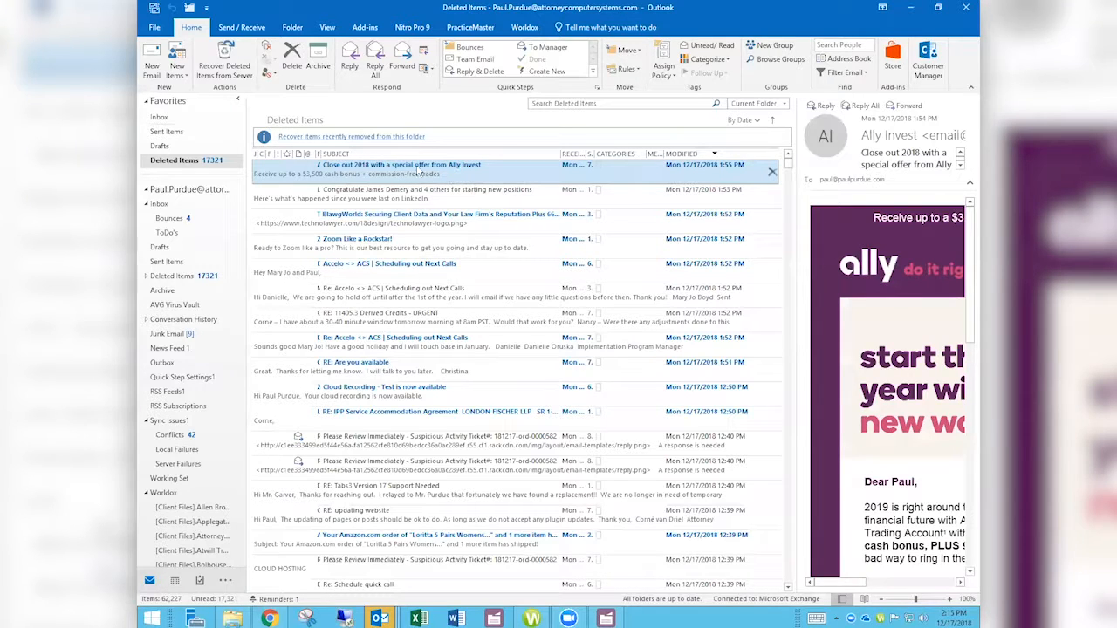
pyautogui.click(486, 29)
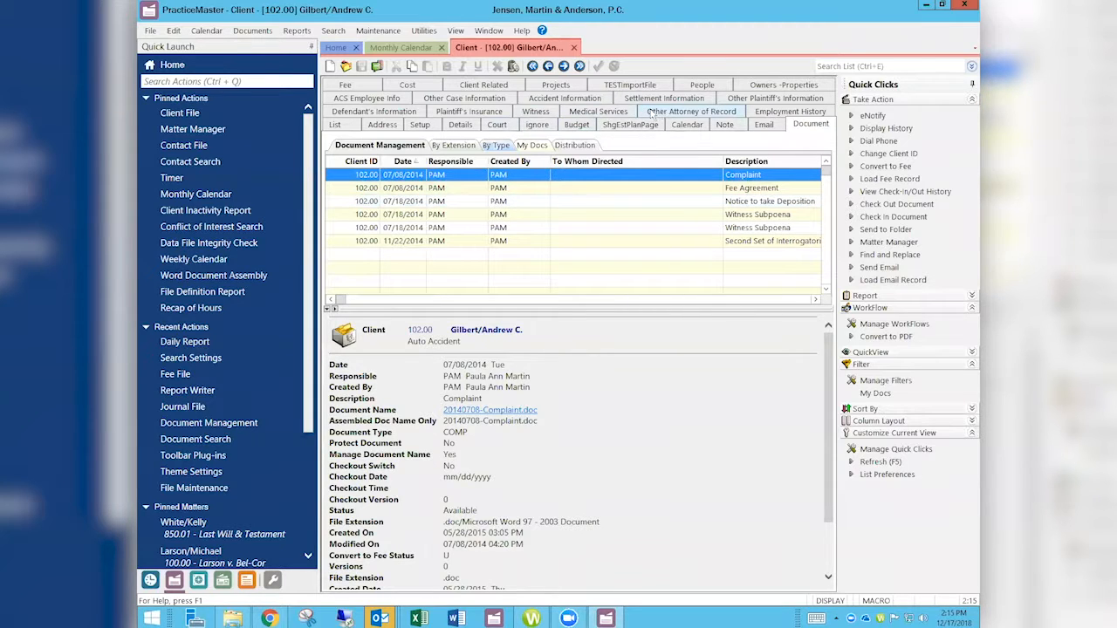
# Return to PracticeMaster's monthly calendar and start Convert to Fee for the 10:00am November 6 appointment
pyautogui.click(420, 48)
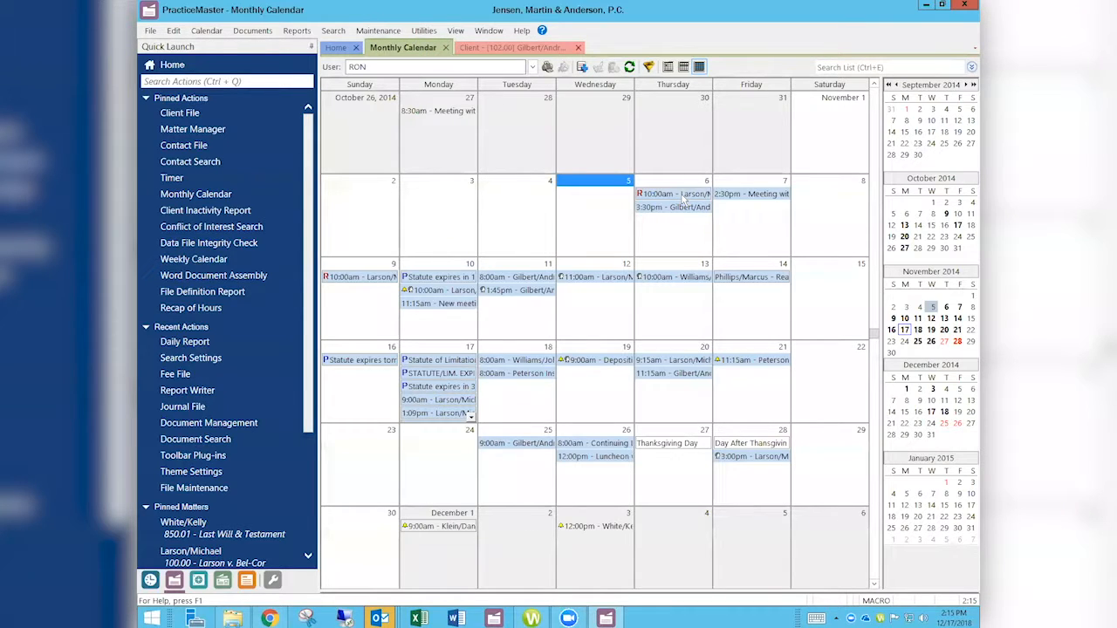
pyautogui.click(683, 194)
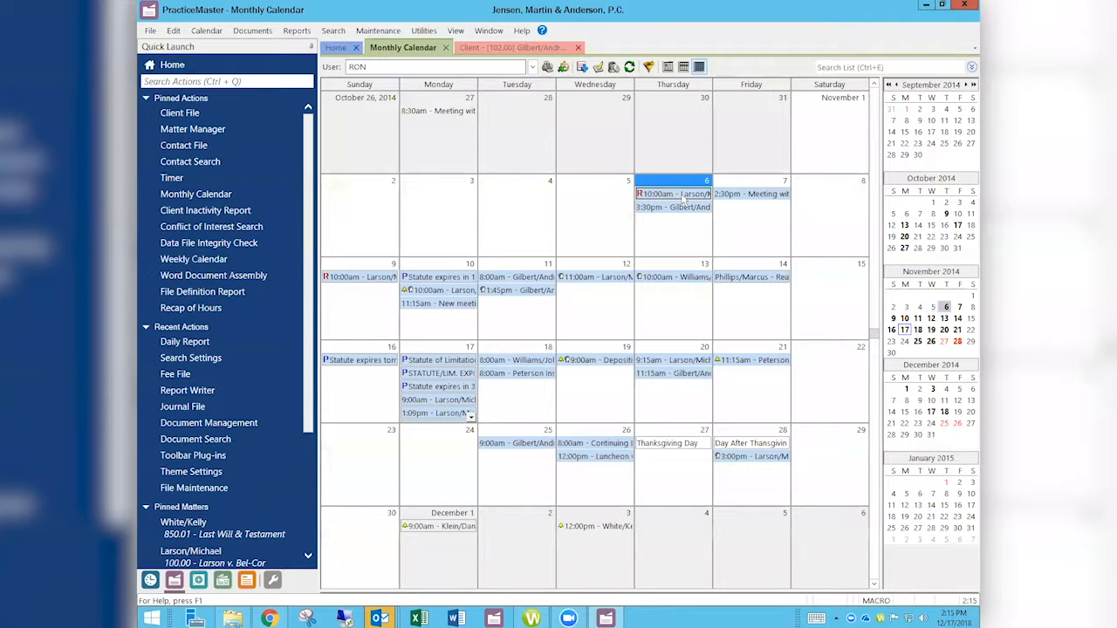
pyautogui.rightClick(684, 197)
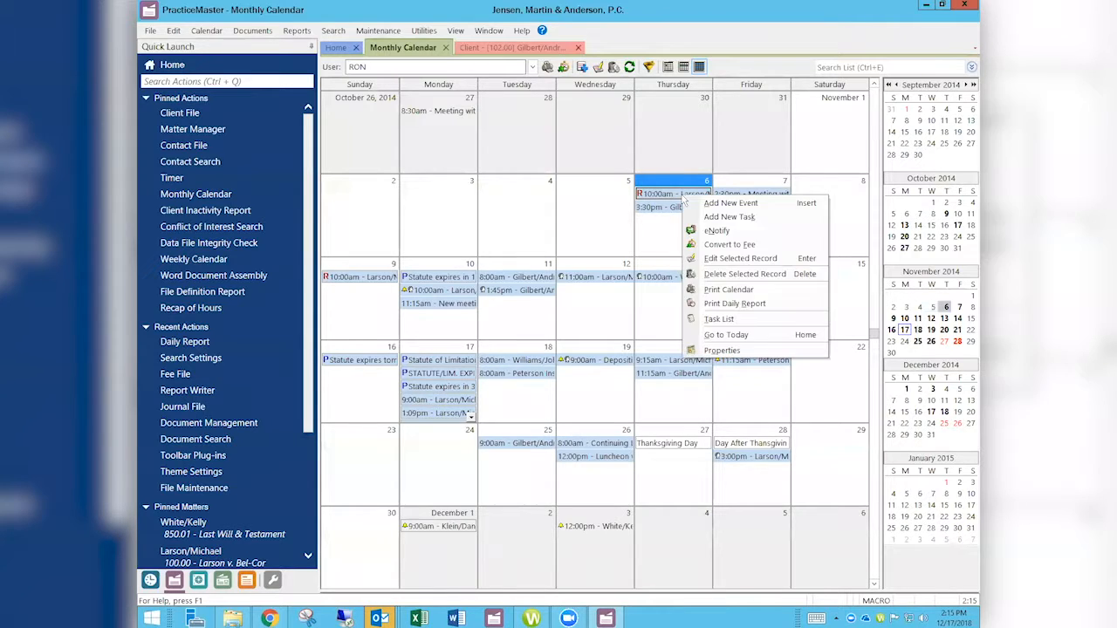
pyautogui.click(727, 245)
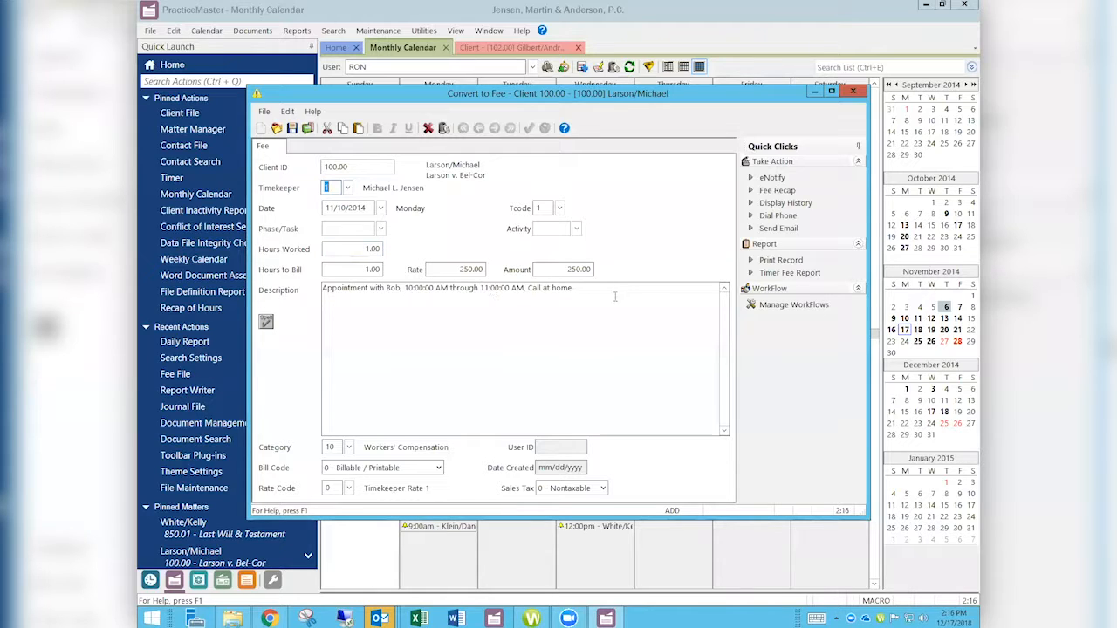
# Review the converted fee's description text and close the fee entry without saving
pyautogui.moveTo(512, 297); pyautogui.dragTo(314, 297)
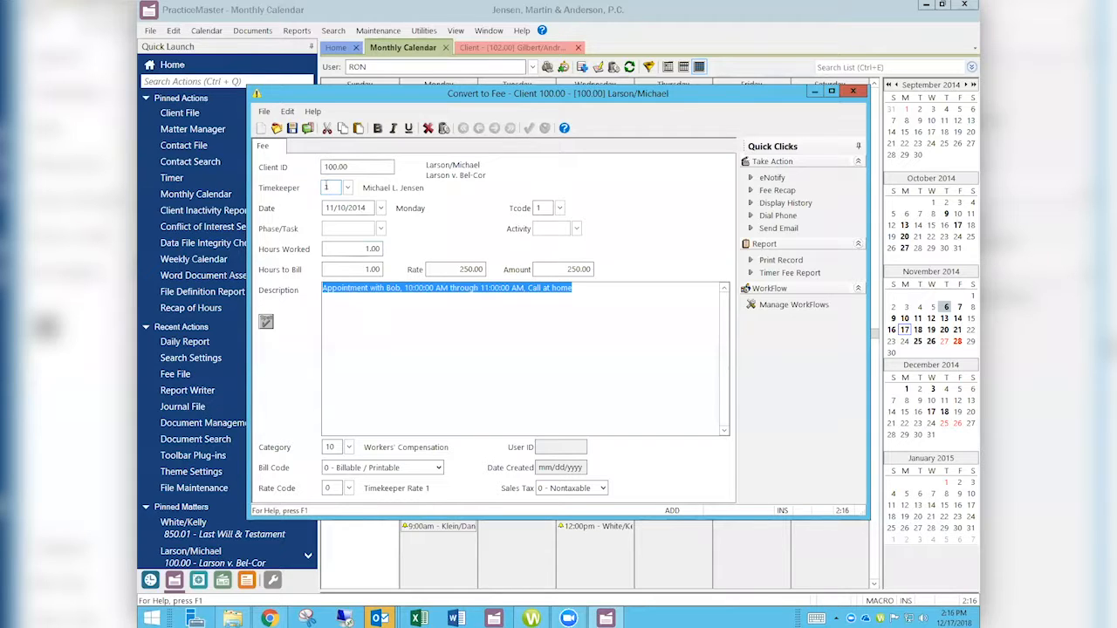
pyautogui.click(855, 92)
pyautogui.click(664, 347)
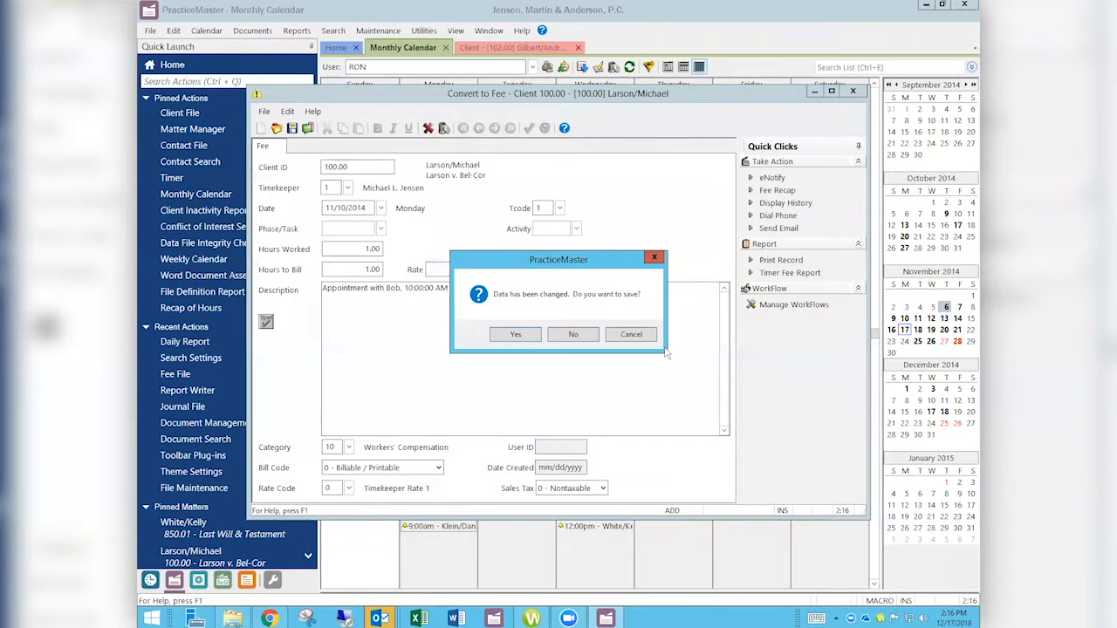
pyautogui.click(574, 335)
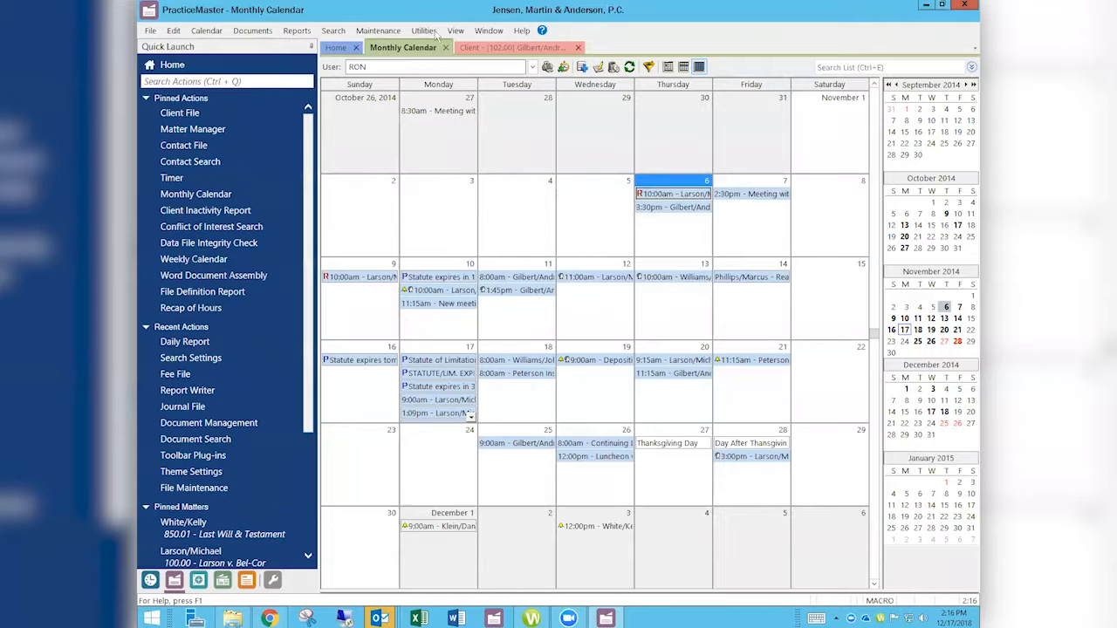
# Search the actions for "convert" and open the Convert to Fee Settings preferences
pyautogui.click(396, 31)
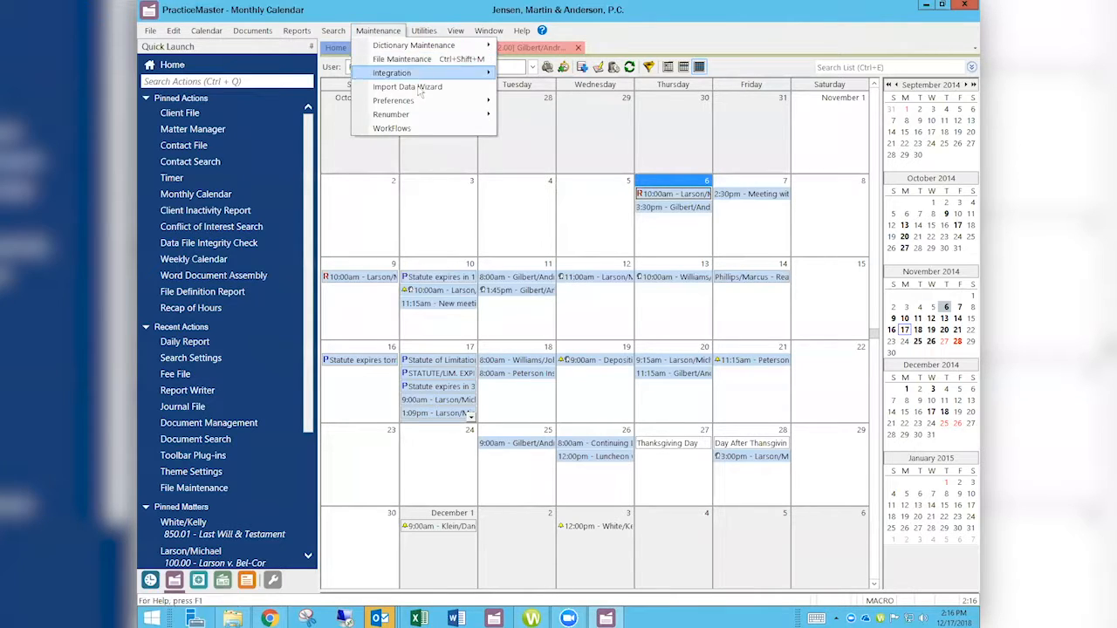
pyautogui.moveTo(420, 105)
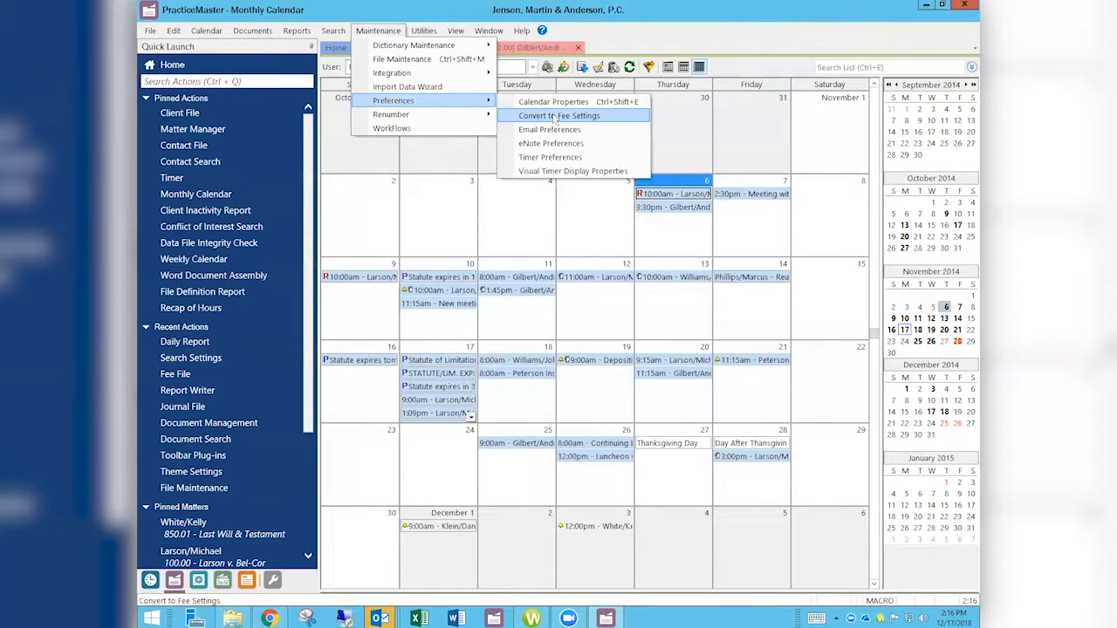
pyautogui.click(249, 82)
pyautogui.write('convert')
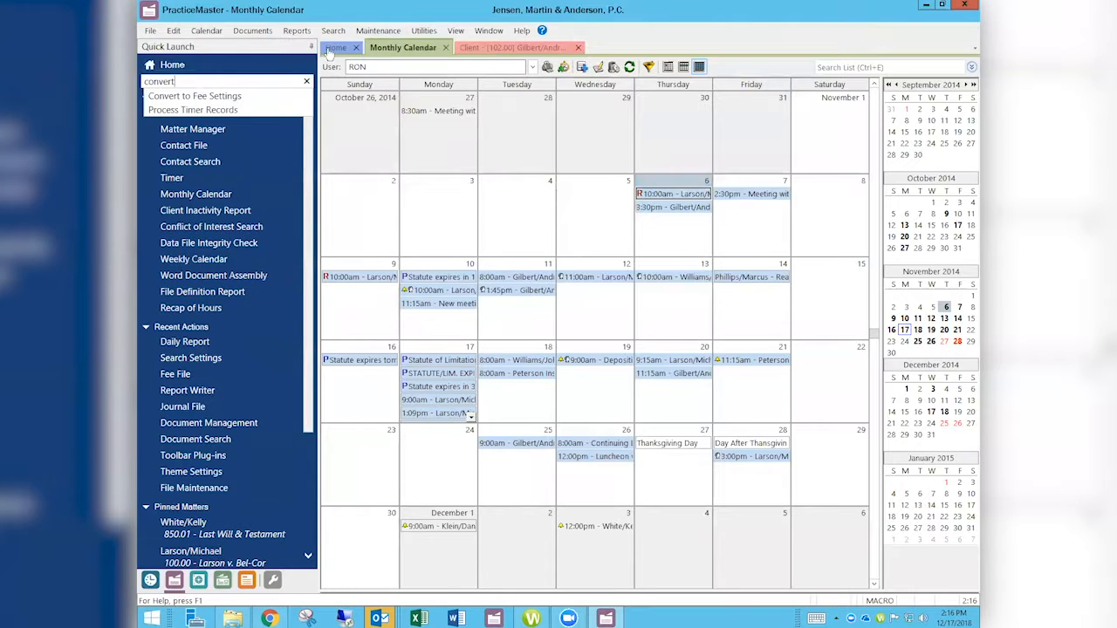
pyautogui.click(382, 32)
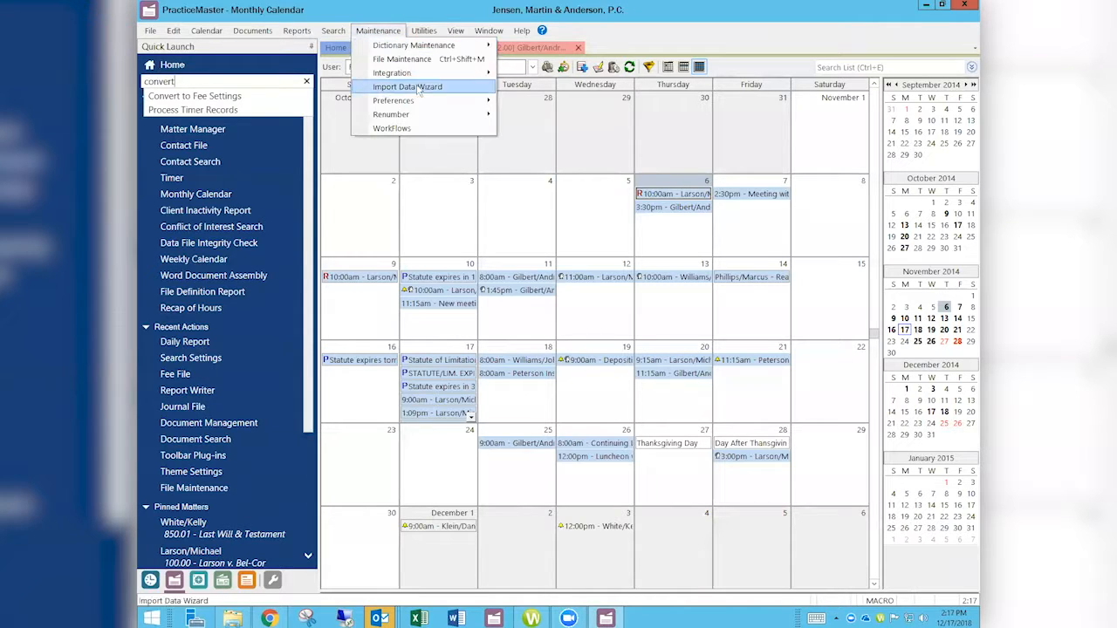
pyautogui.moveTo(422, 104)
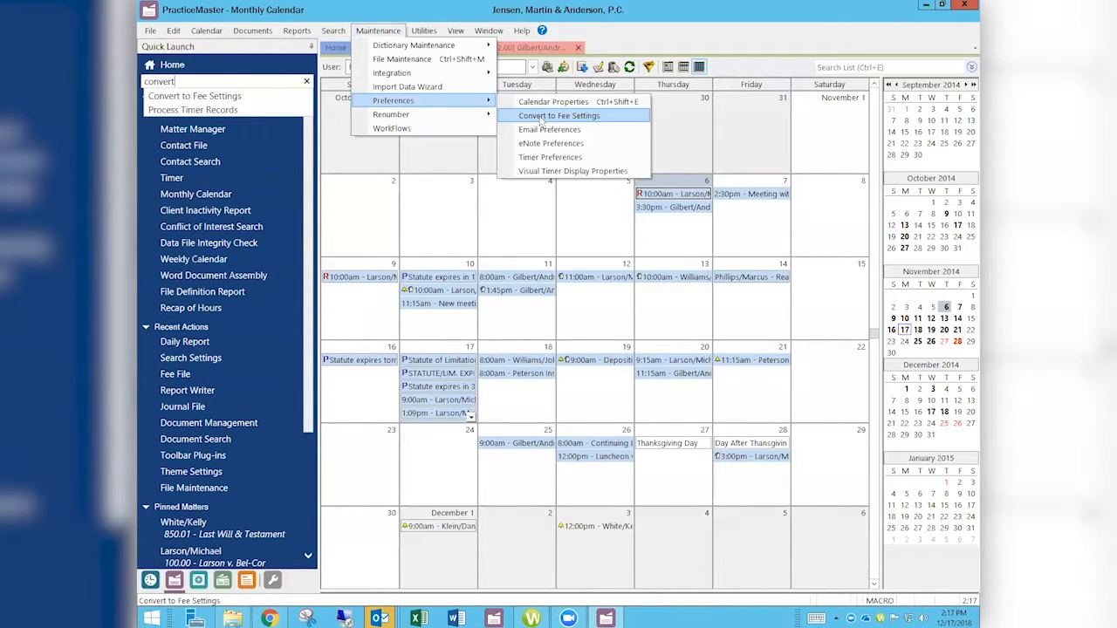
pyautogui.click(541, 116)
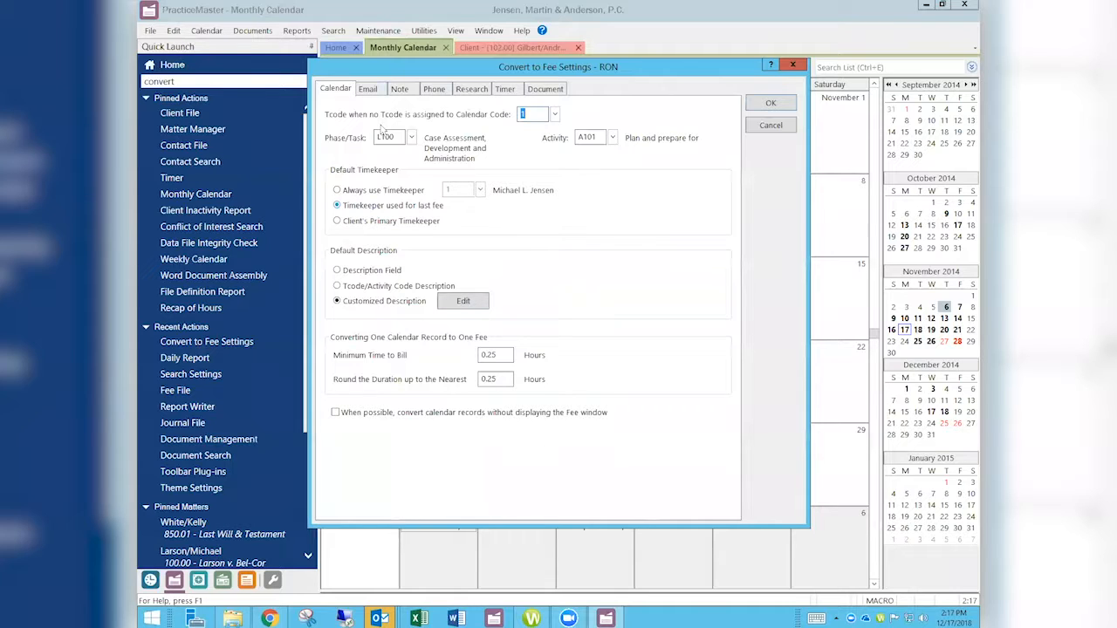
# Review the Email, Phone and Note conversion settings
pyautogui.click(370, 90)
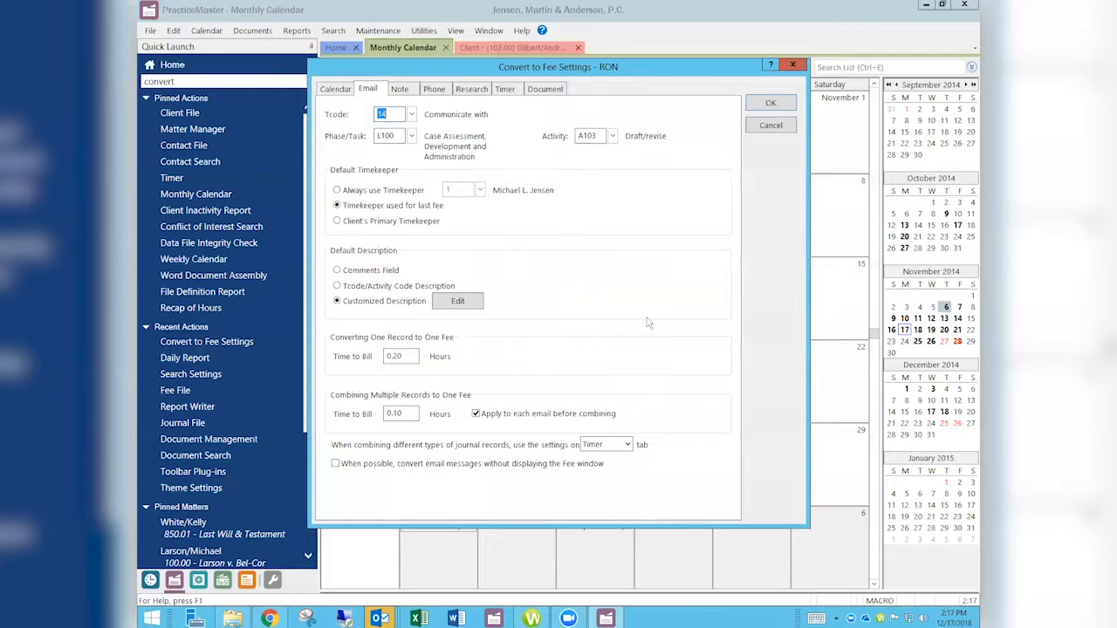
pyautogui.click(433, 90)
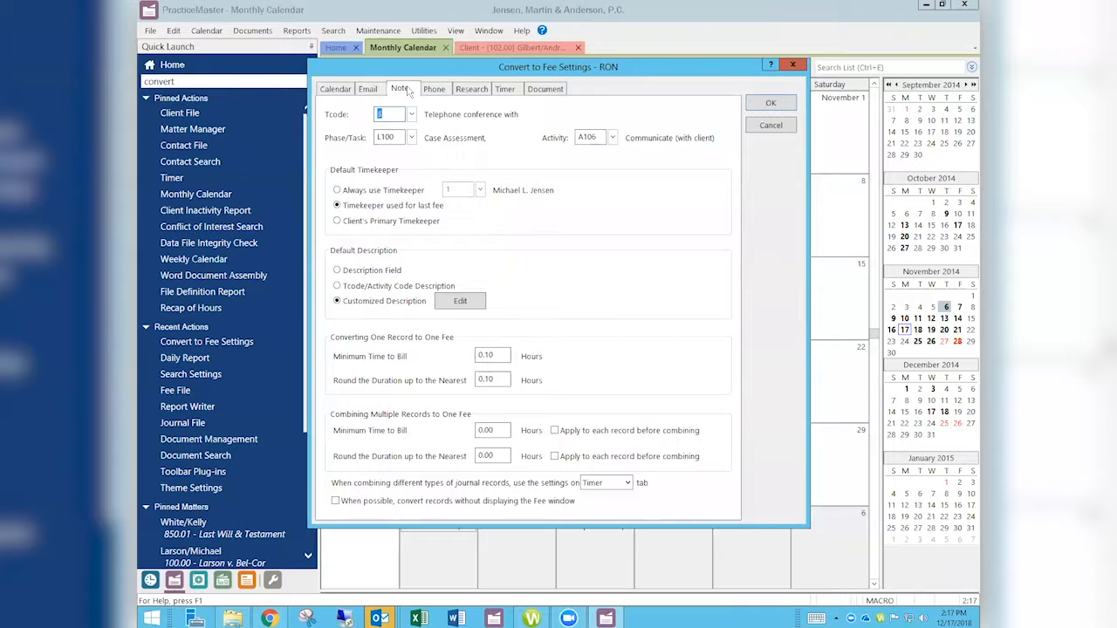
pyautogui.click(406, 90)
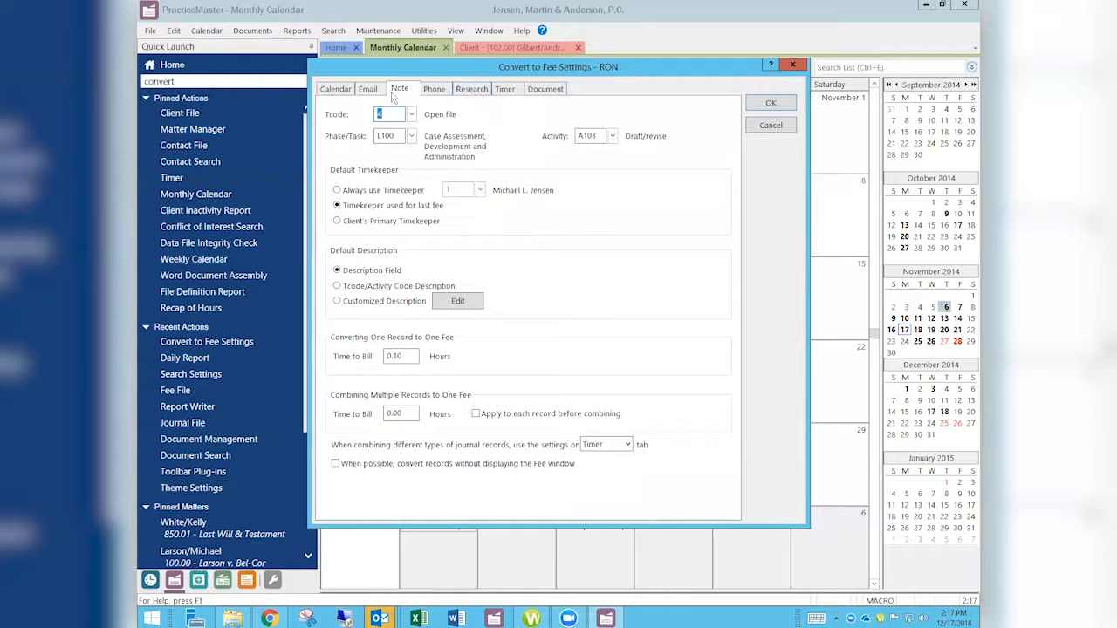
# In the Calendar conversion settings, set the default Tcode for unassigned calendar codes to 2, Outside conference with
pyautogui.click(342, 92)
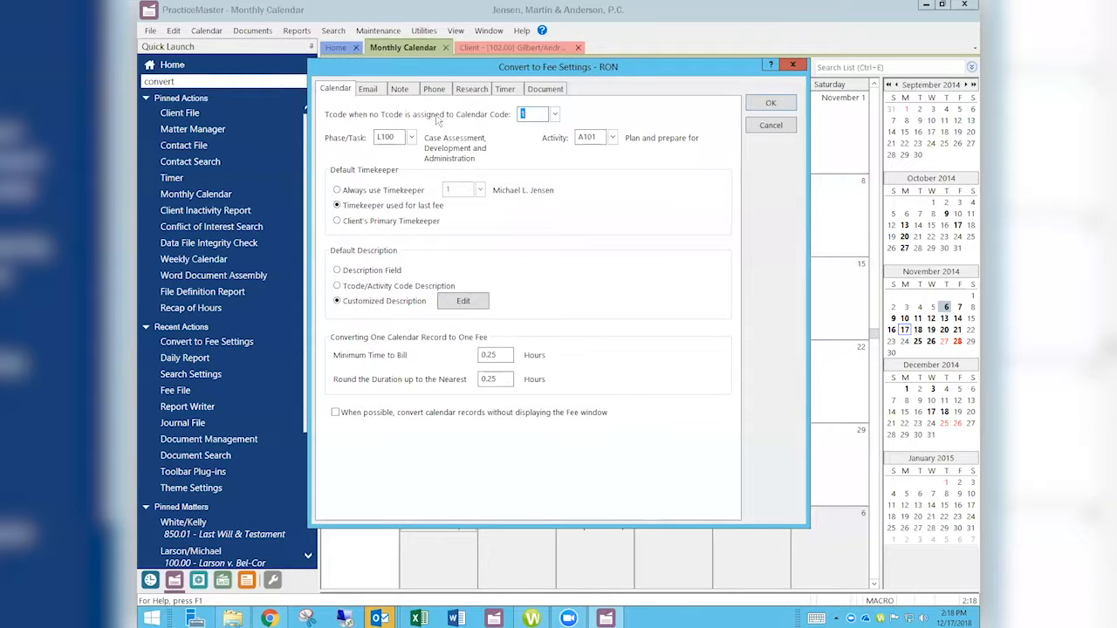
pyautogui.click(554, 115)
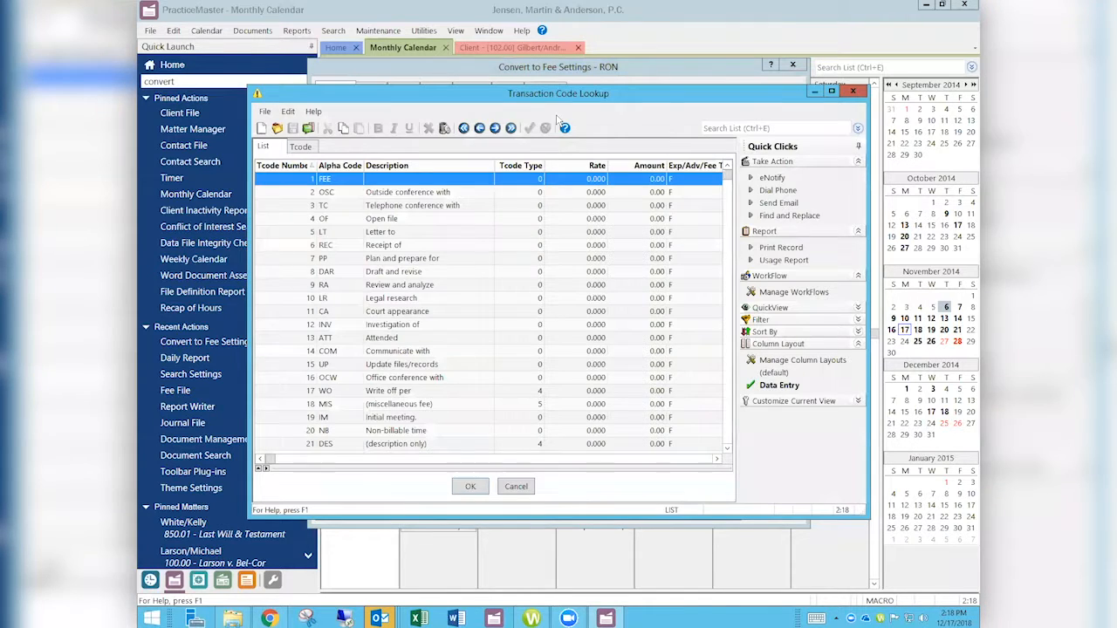
pyautogui.doubleClick(424, 194)
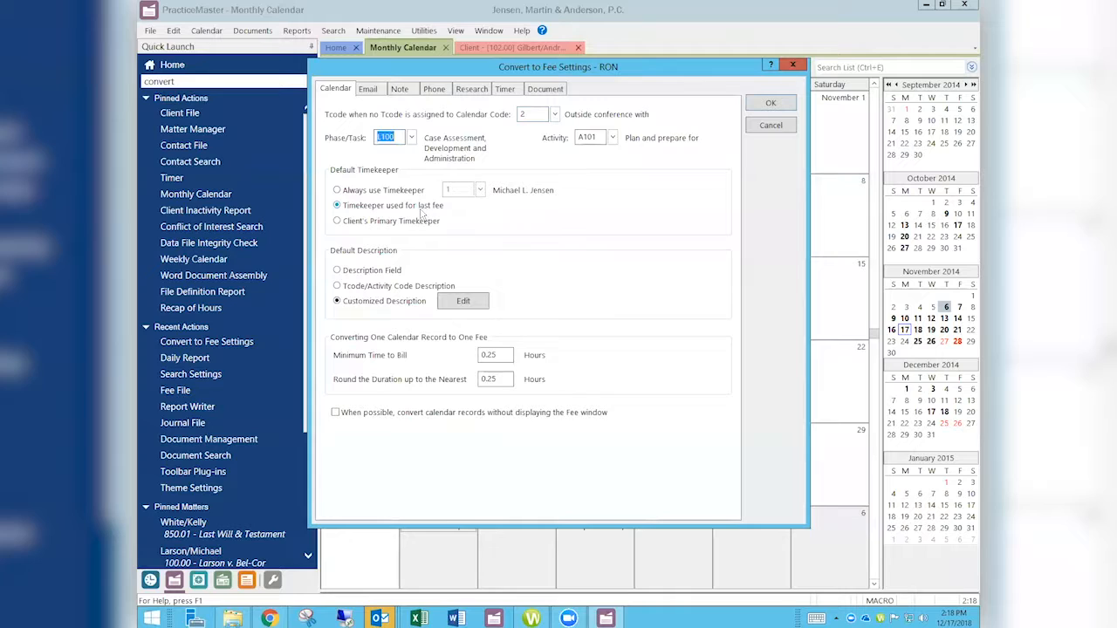
# Set the Calendar conversion default timekeeper to Always use Timekeeper, choosing timekeeper number 3 from the timekeeper lookup
pyautogui.click(375, 194)
pyautogui.click(481, 191)
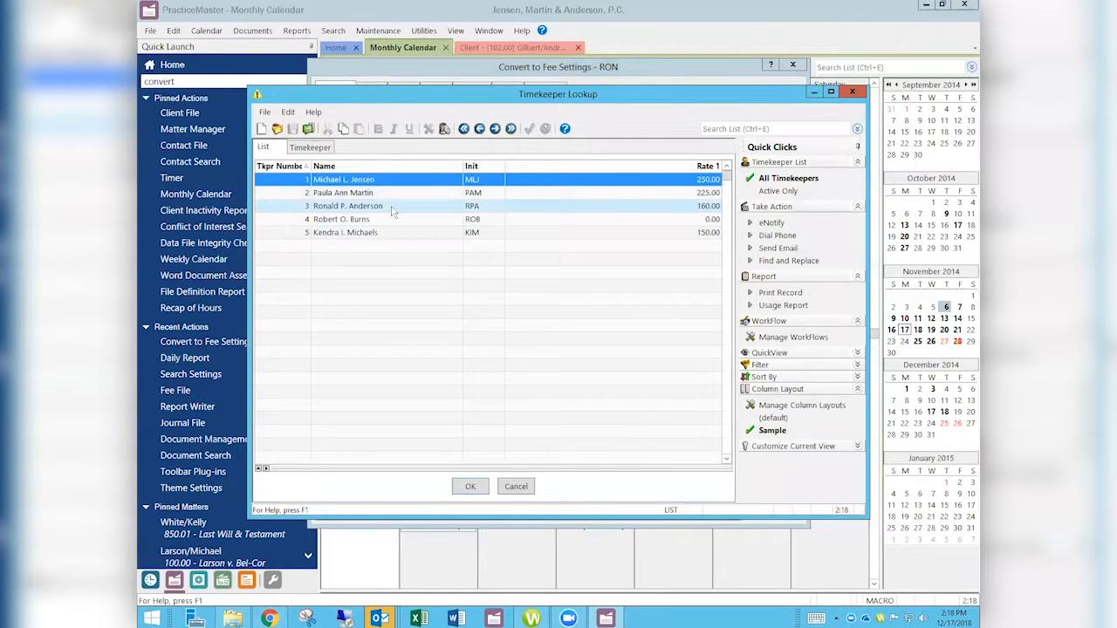
pyautogui.doubleClick(392, 210)
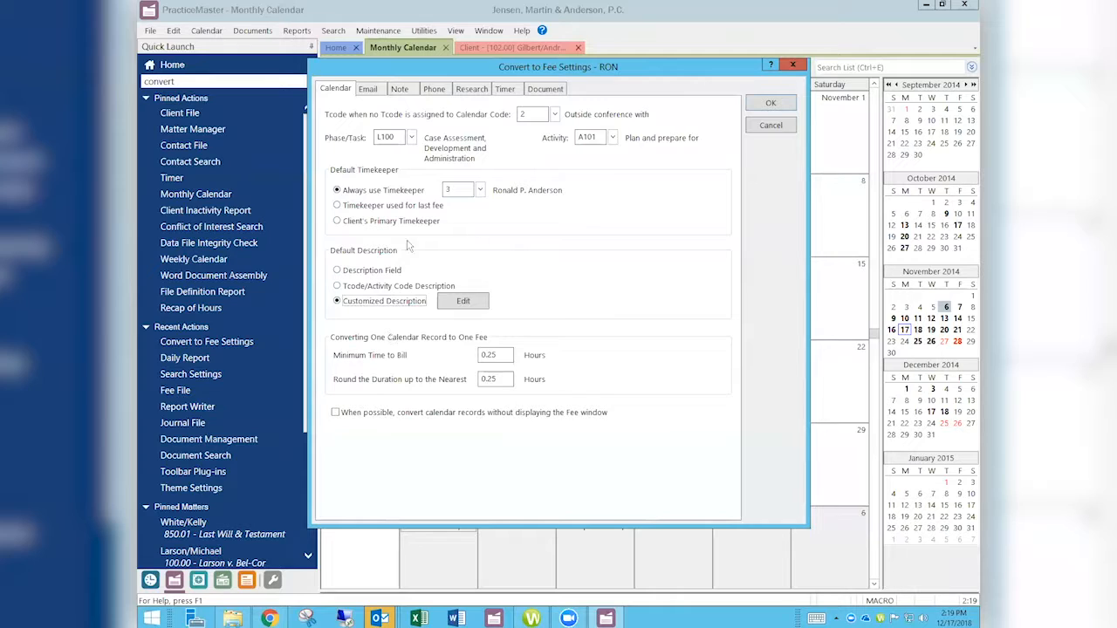
# Try the Description Field and Tcode/Activity Code Description options as the calendar default description, ending on Customized Description
pyautogui.click(388, 273)
pyautogui.click(421, 288)
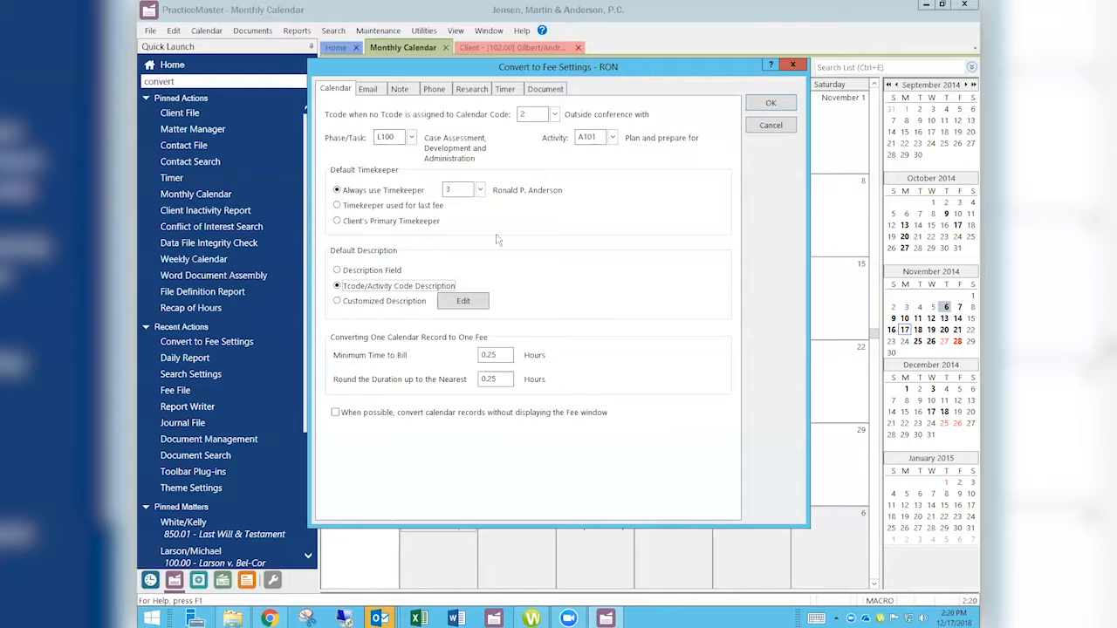
pyautogui.click(379, 302)
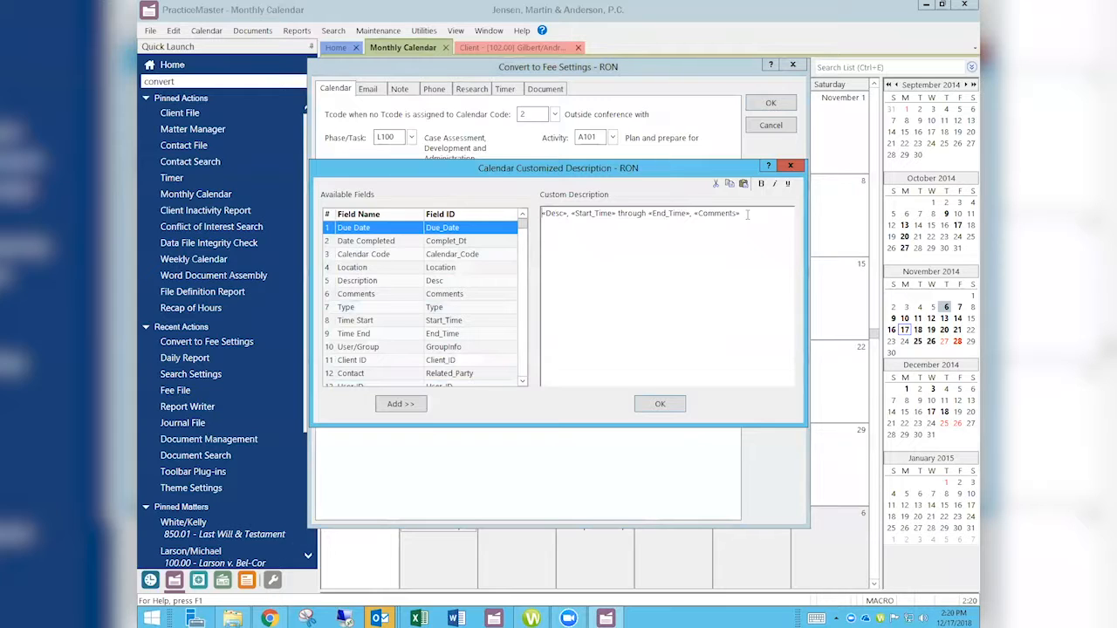
# Replace the entire calendar customized description with the text "Appointment with. regarding"
pyautogui.moveTo(747, 213); pyautogui.dragTo(542, 214)
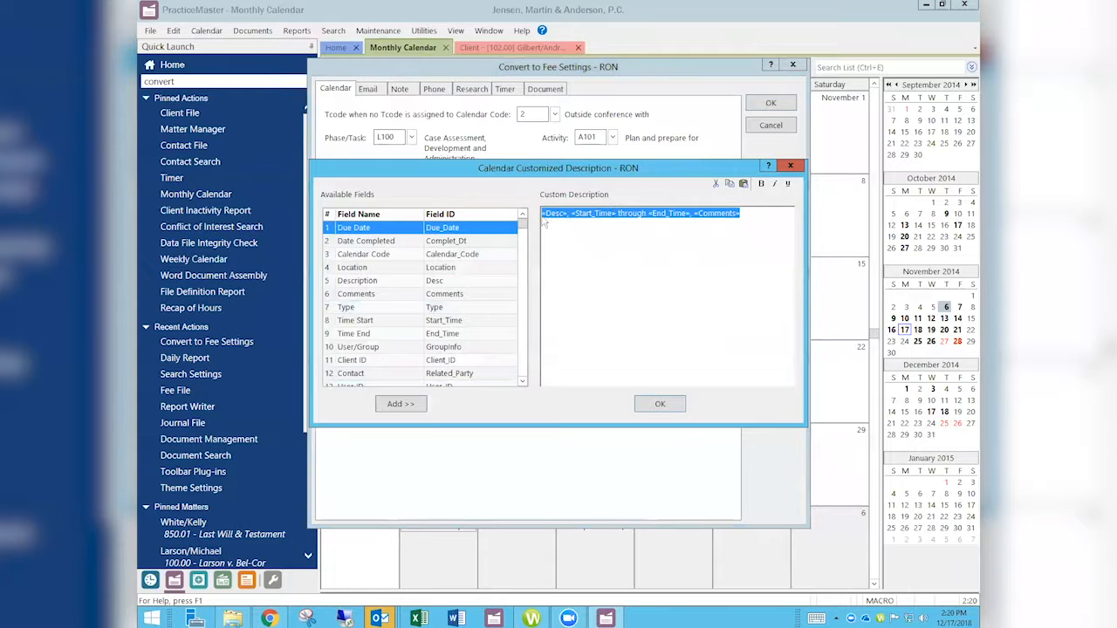
pyautogui.write('A')
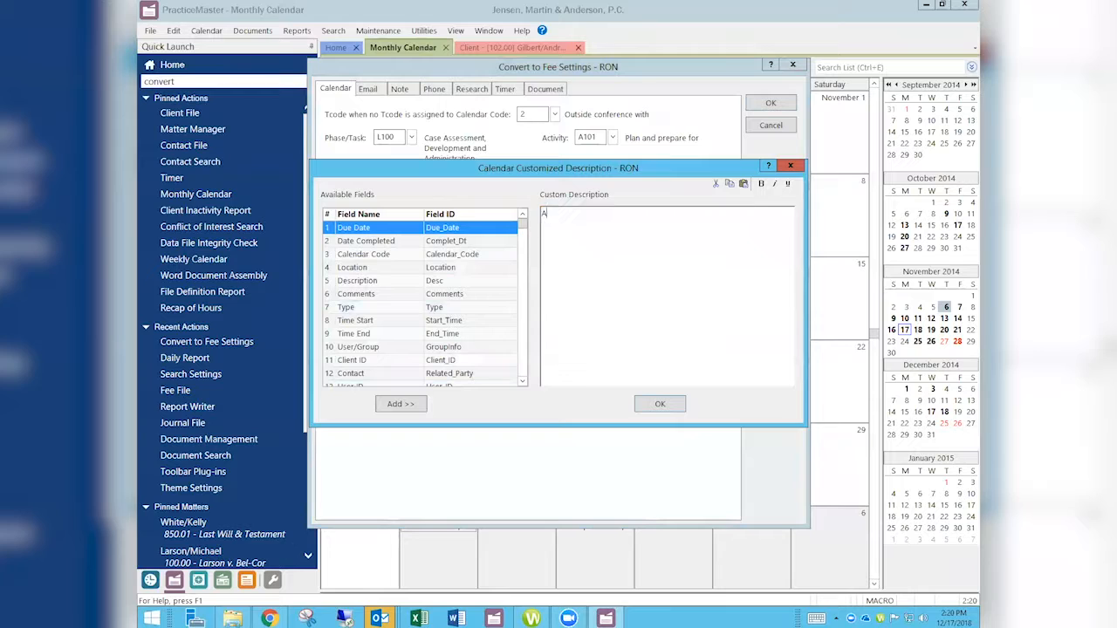
pyautogui.write('ppoinn')
pyautogui.press('BackSpace')
pyautogui.write('tment with ')
pyautogui.write(' regardi')
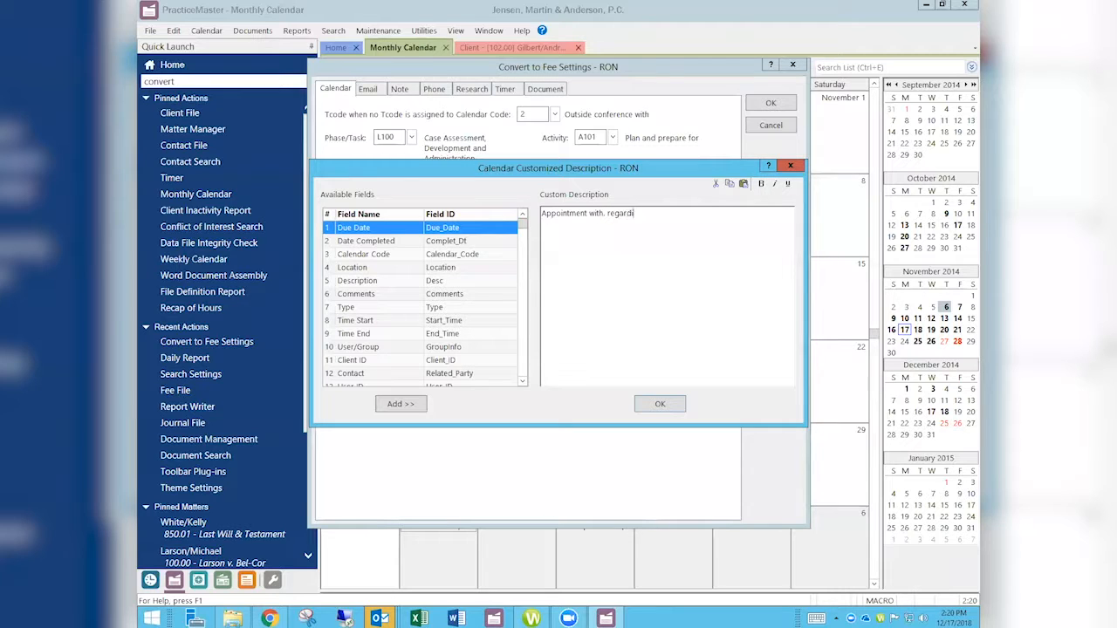
pyautogui.write('ng')
# Remove the period after "with" and insert the Description, Location and Date Completed fields before "regarding" in the custom description
pyautogui.click(606, 213)
pyautogui.press('BackSpace')
pyautogui.doubleClick(368, 281)
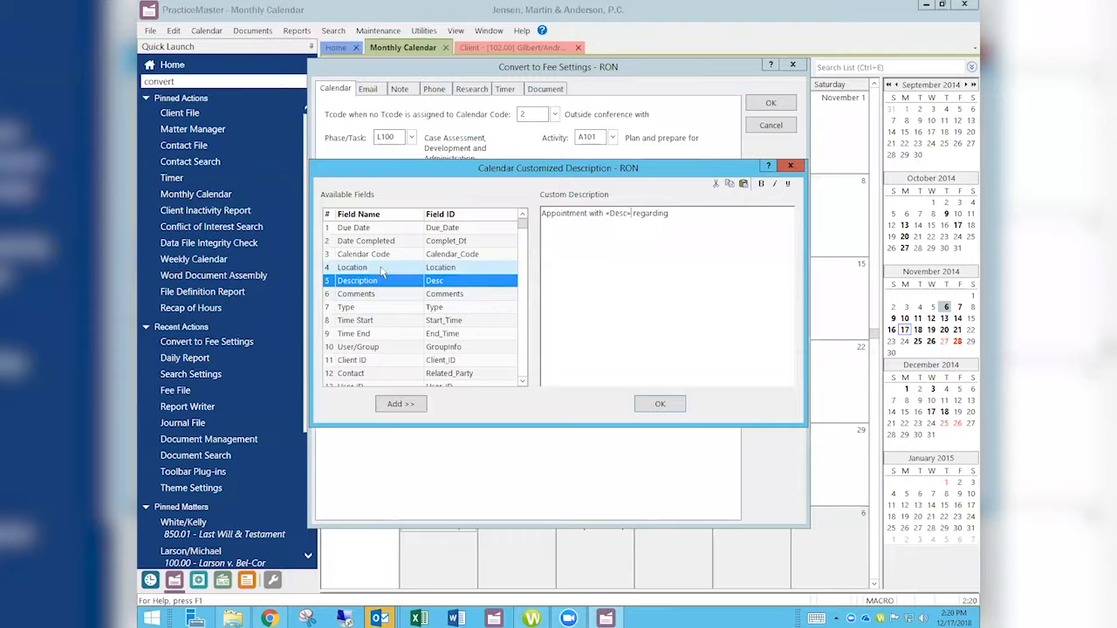
pyautogui.doubleClick(382, 269)
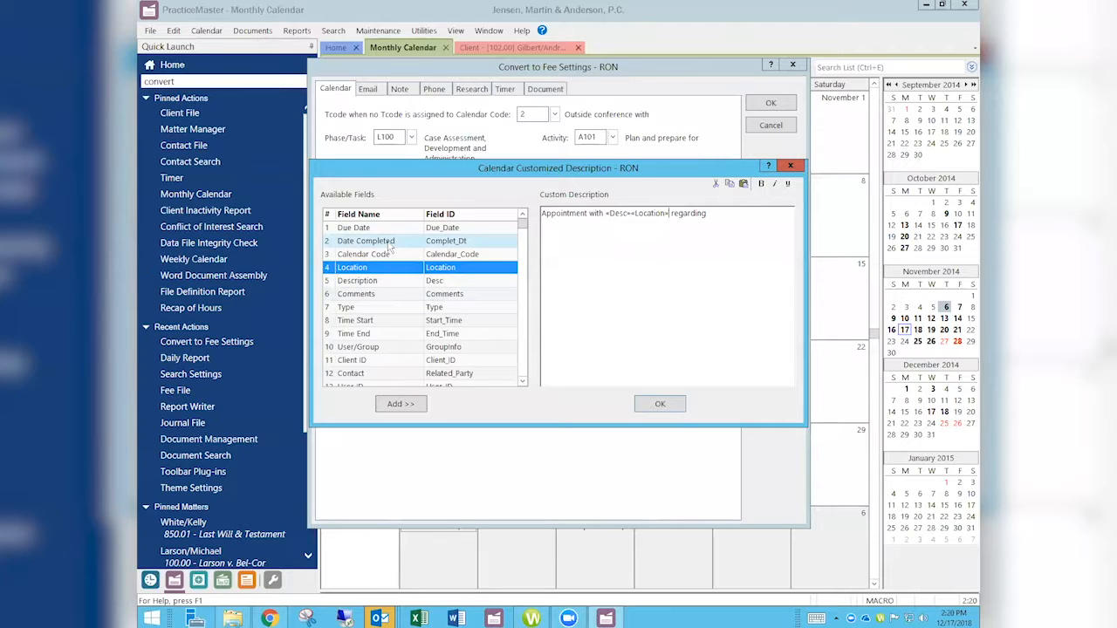
pyautogui.click(390, 244)
pyautogui.doubleClick(390, 245)
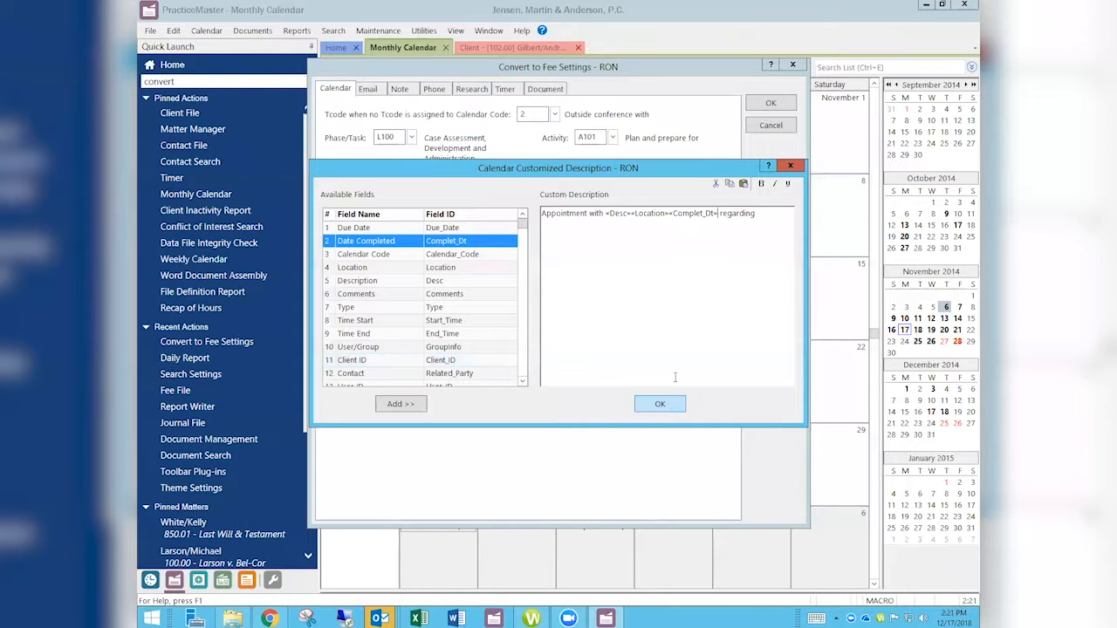
# Replace the entire custom description with "Telephone call with. regarding" and accept the customized description
pyautogui.moveTo(771, 218); pyautogui.dragTo(539, 209)
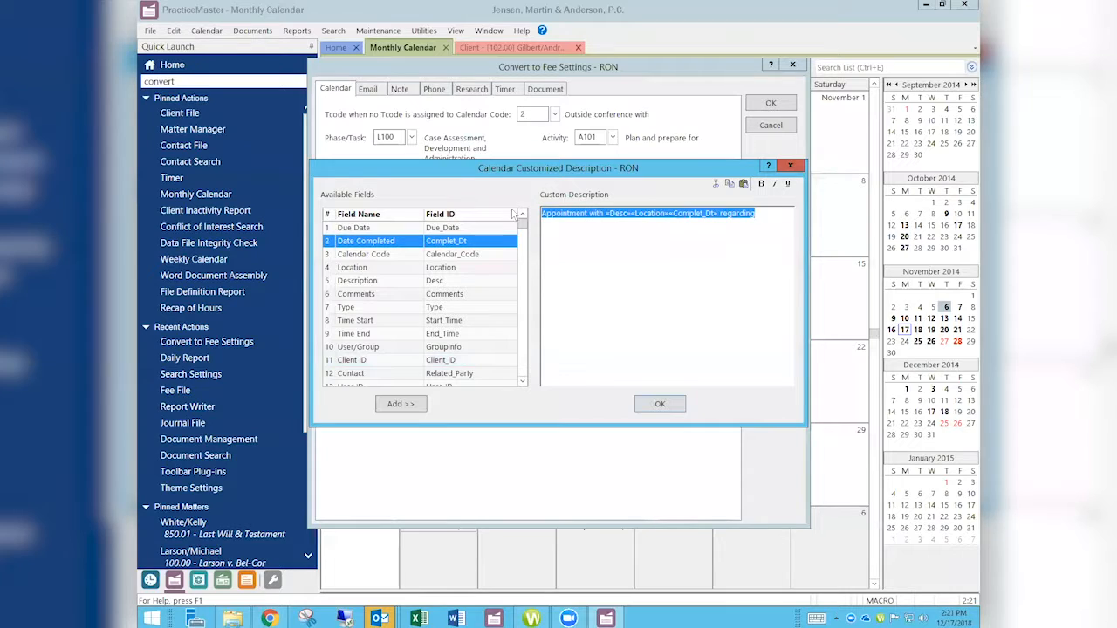
pyautogui.write('Teleph')
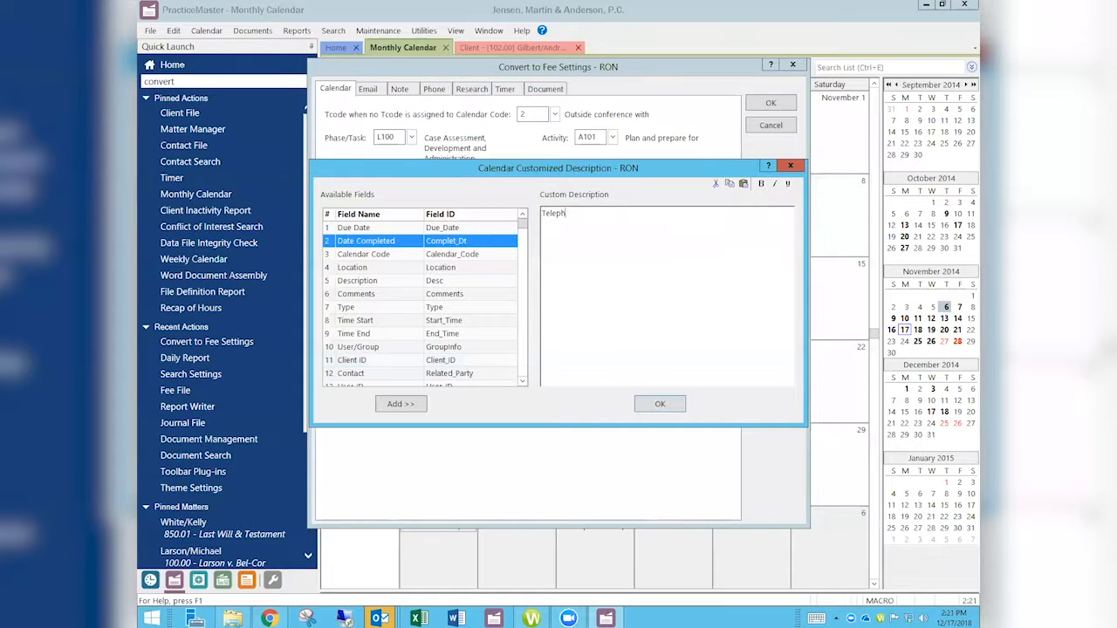
pyautogui.write('one call with. regarding')
pyautogui.click(660, 406)
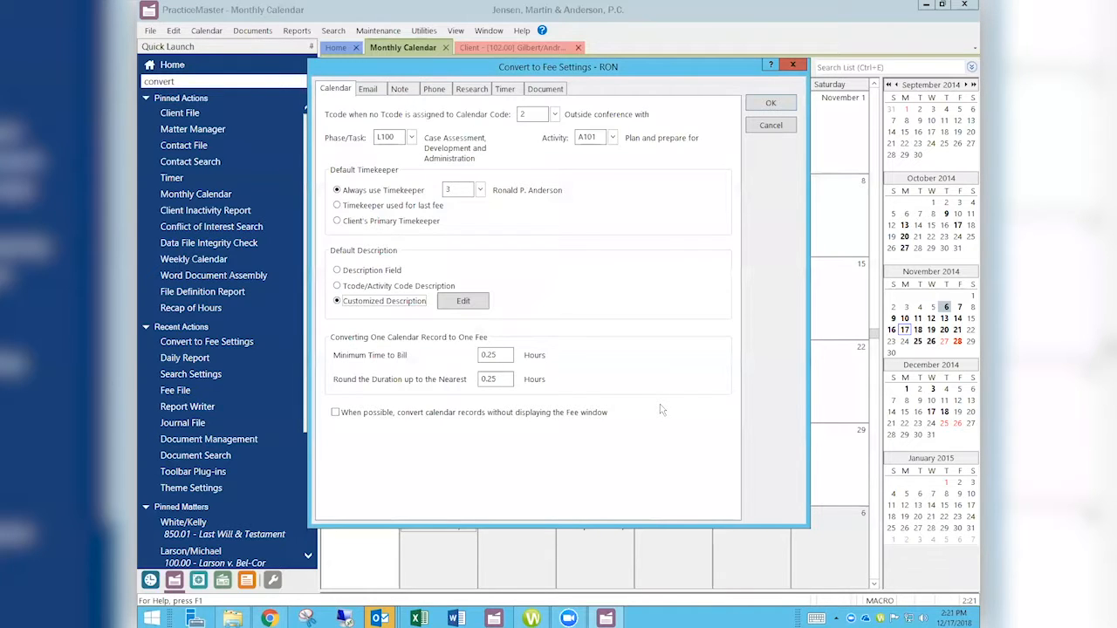
# Set the calendar Minimum Time to Bill to 0.20 hours and Round the Duration up to the Nearest to 0.10 hours
pyautogui.click(504, 381)
pyautogui.moveTo(504, 356); pyautogui.dragTo(468, 357)
pyautogui.write('0.20')
pyautogui.press('Tab')
pyautogui.write('0.10')
pyautogui.press('Tab')
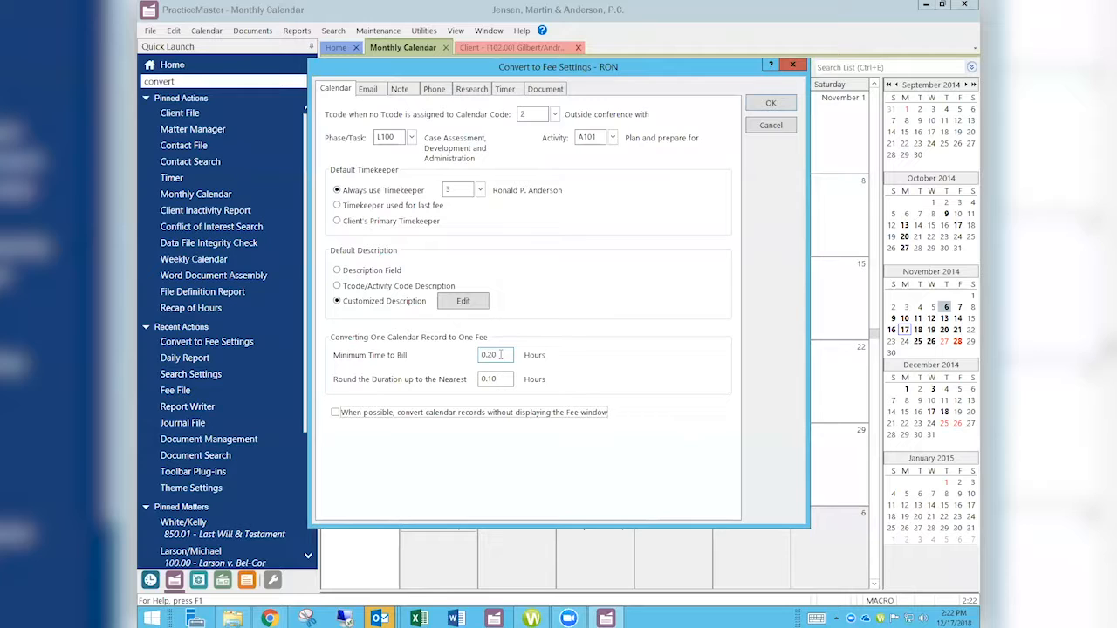
# View the Email conversion settings, switch to Outlook to select three messages in Deleted Items, and return to PracticeMaster
pyautogui.click(376, 92)
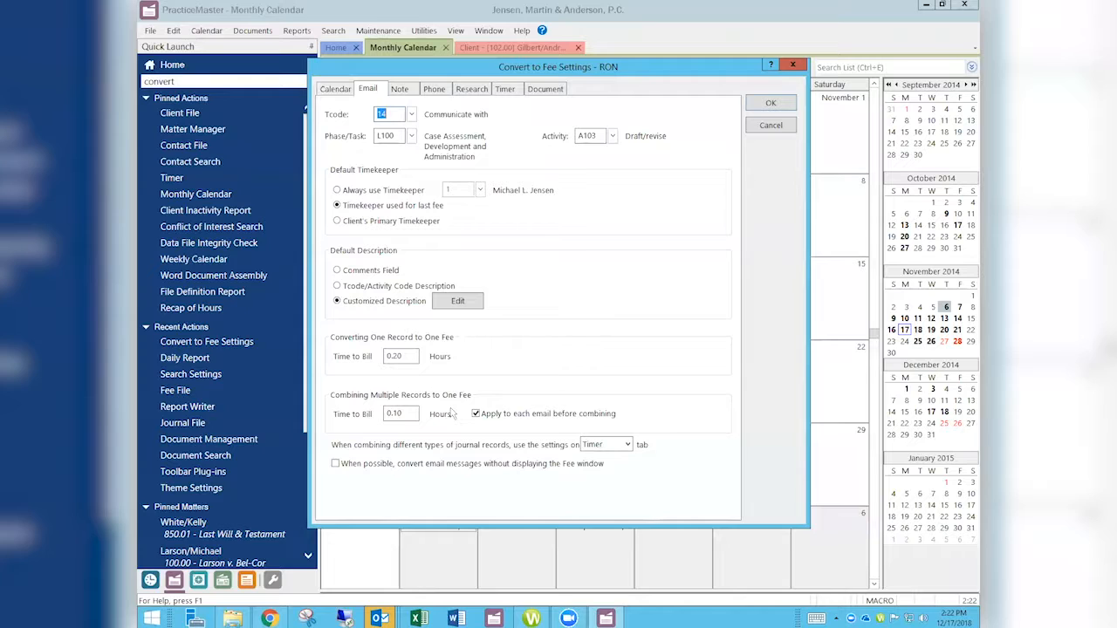
pyautogui.click(345, 618)
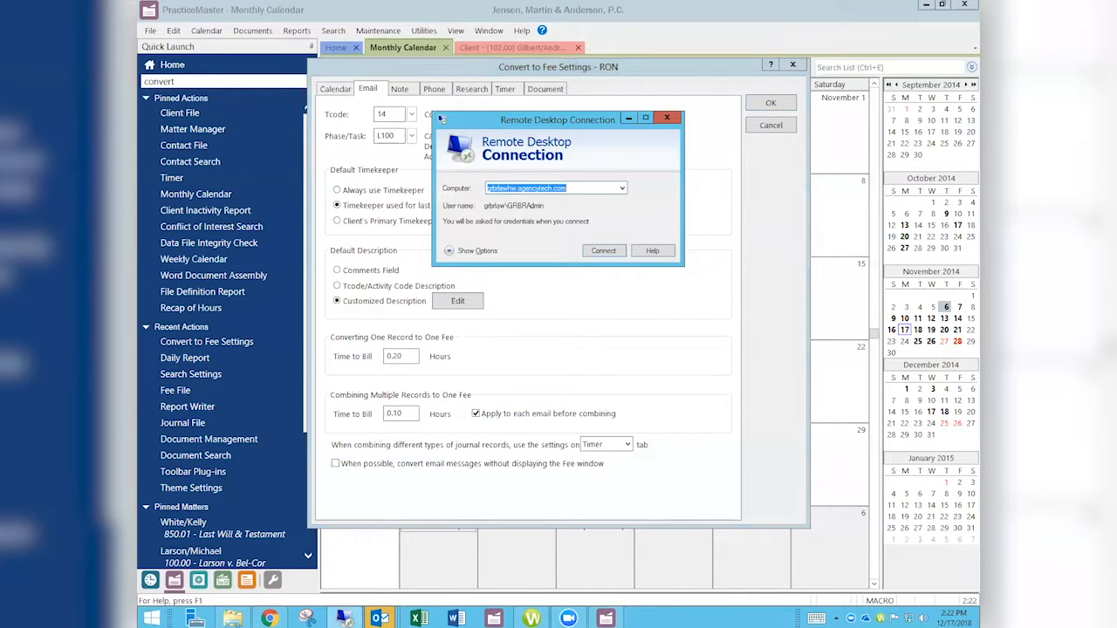
pyautogui.click(666, 118)
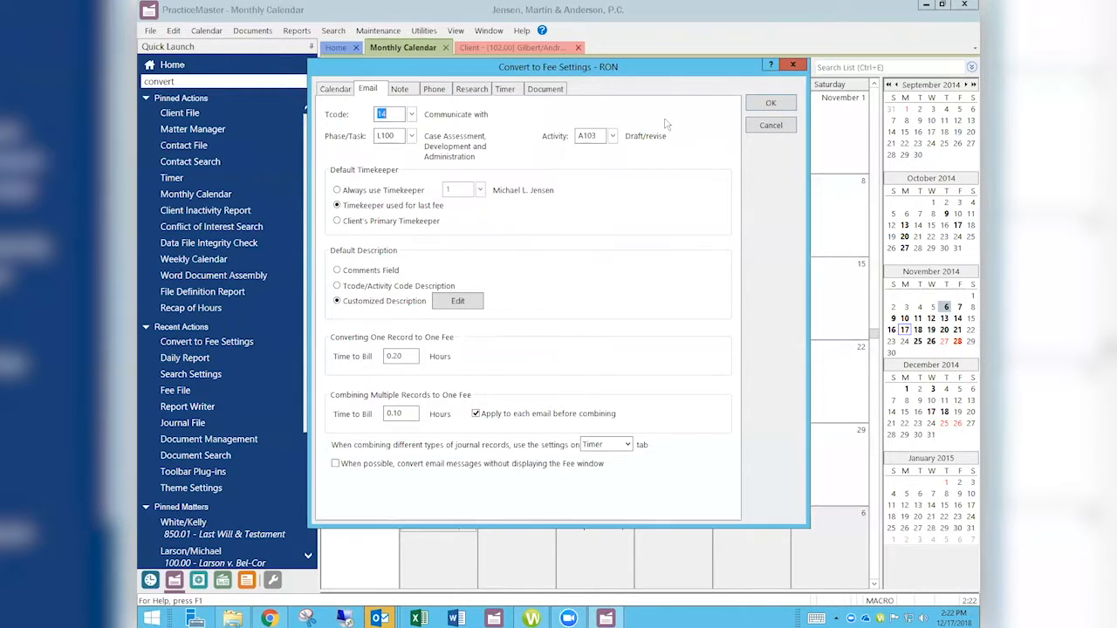
pyautogui.click(379, 618)
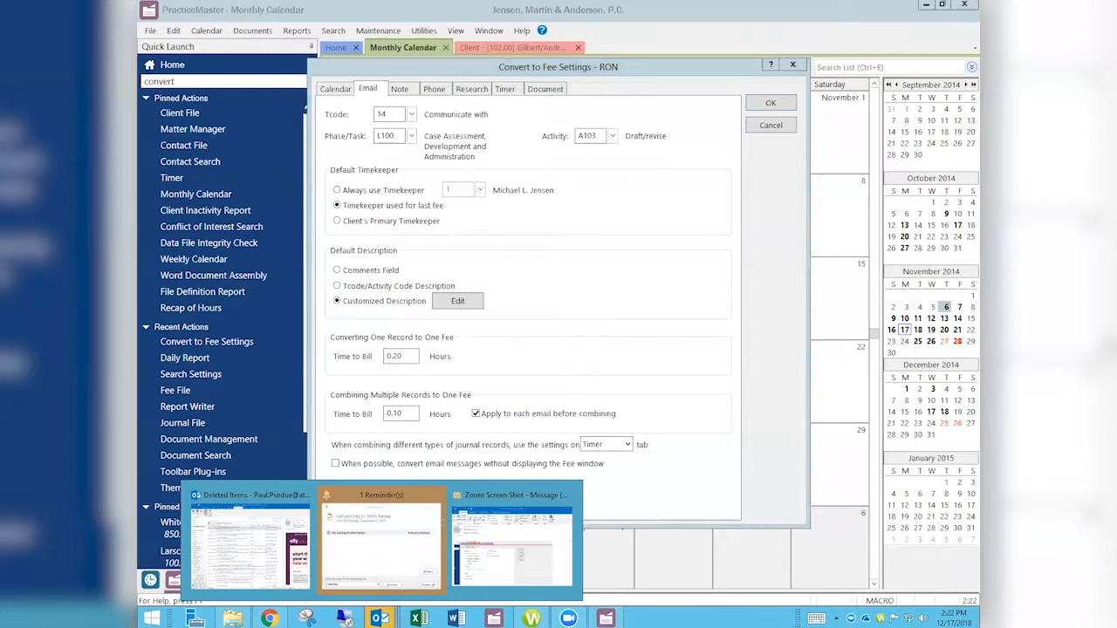
pyautogui.click(256, 522)
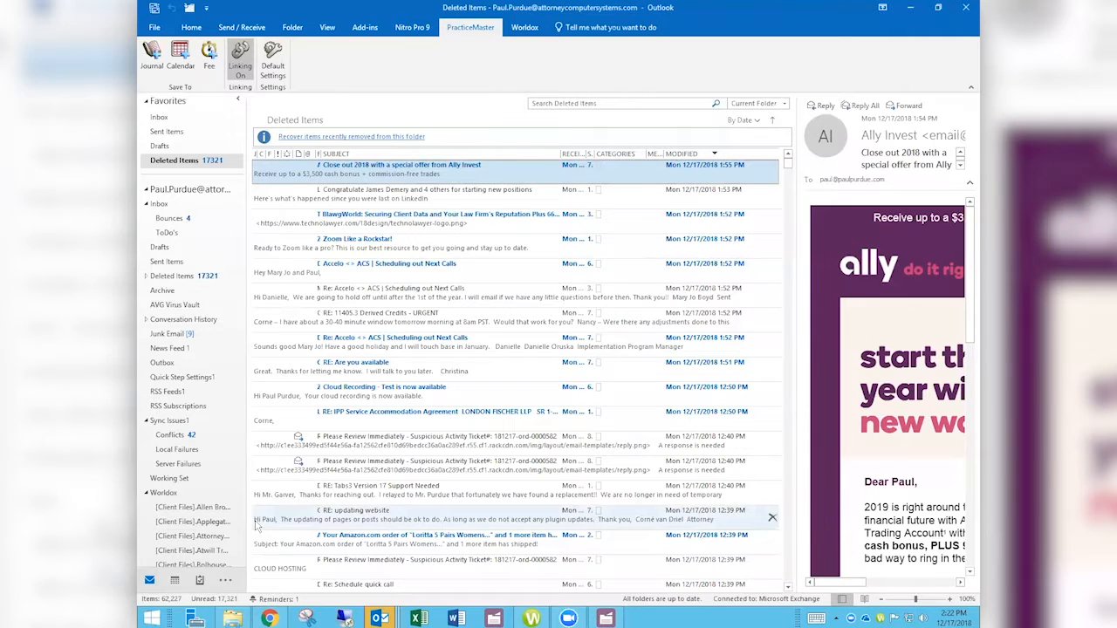
pyautogui.keyDown('ctrl'); pyautogui.click(411, 253); pyautogui.keyUp('ctrl')
pyautogui.keyDown('ctrl'); pyautogui.click(364, 421); pyautogui.keyUp('ctrl')
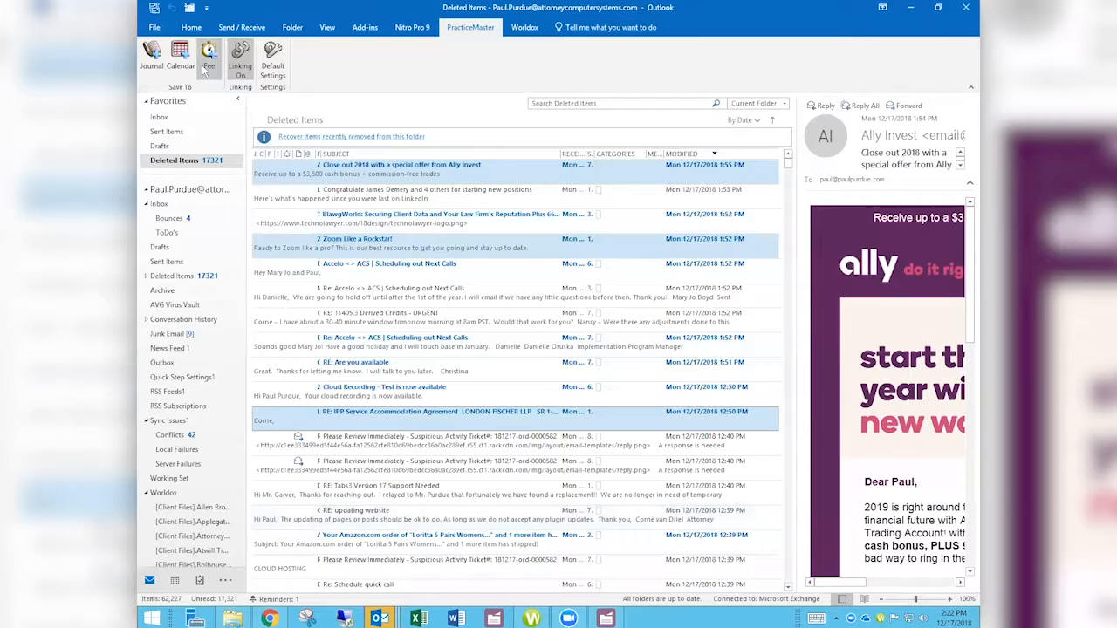
pyautogui.hotkey('alt', 'Tab')
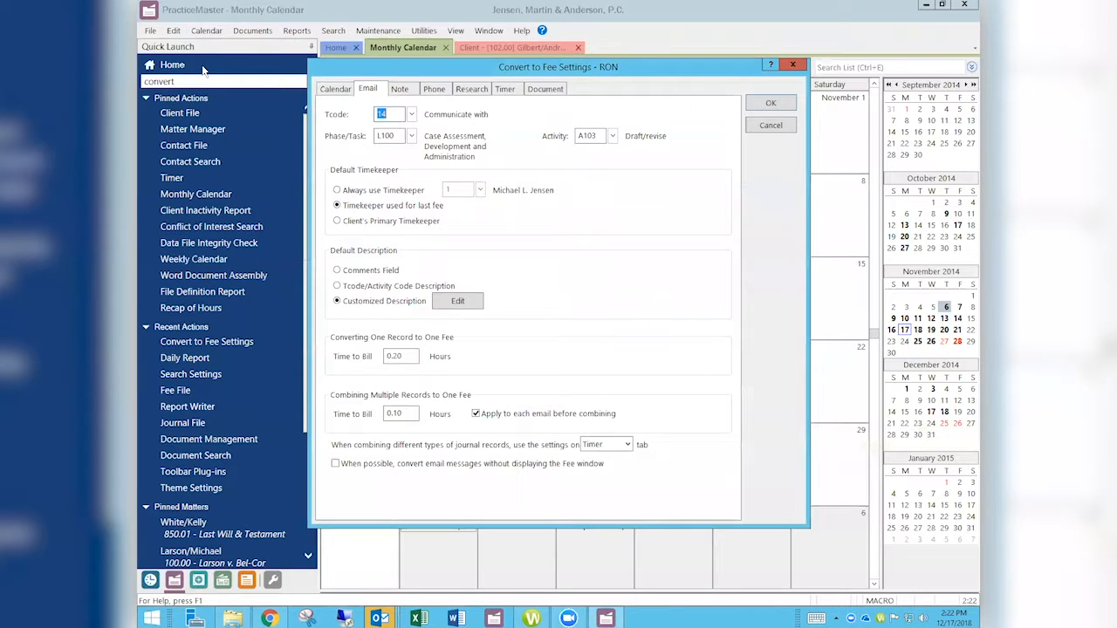
# Turn off Apply to each email before combining in the Email conversion settings for combining multiple records
pyautogui.click(637, 342)
pyautogui.click(476, 414)
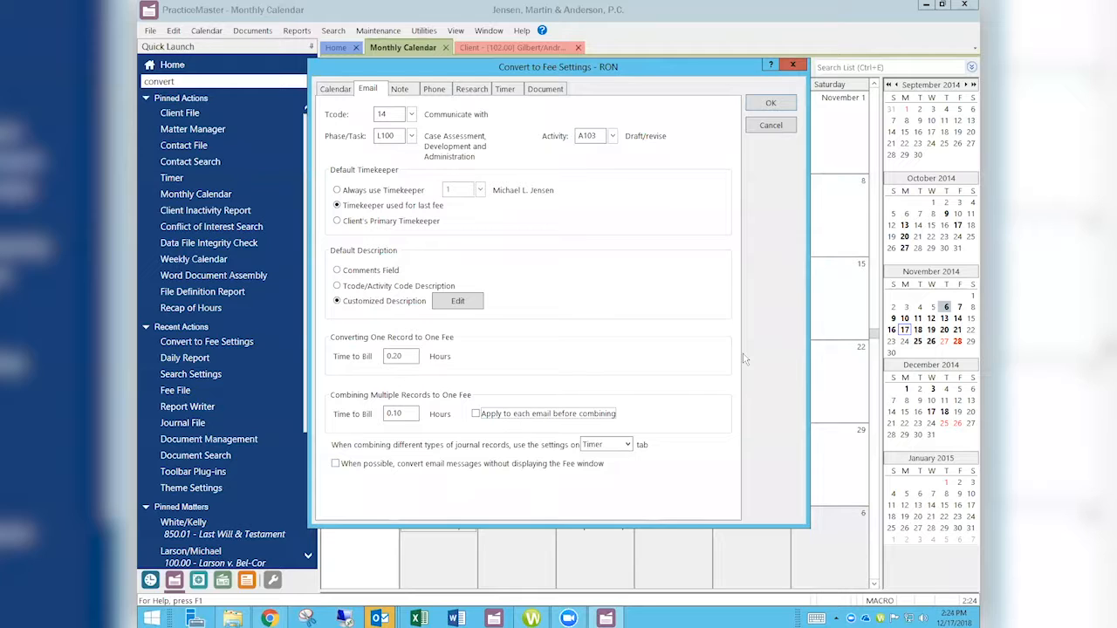
# Review the Note, Phone, Research, Timer and Document conversion settings and close Convert to Fee Settings without saving changes
pyautogui.click(413, 93)
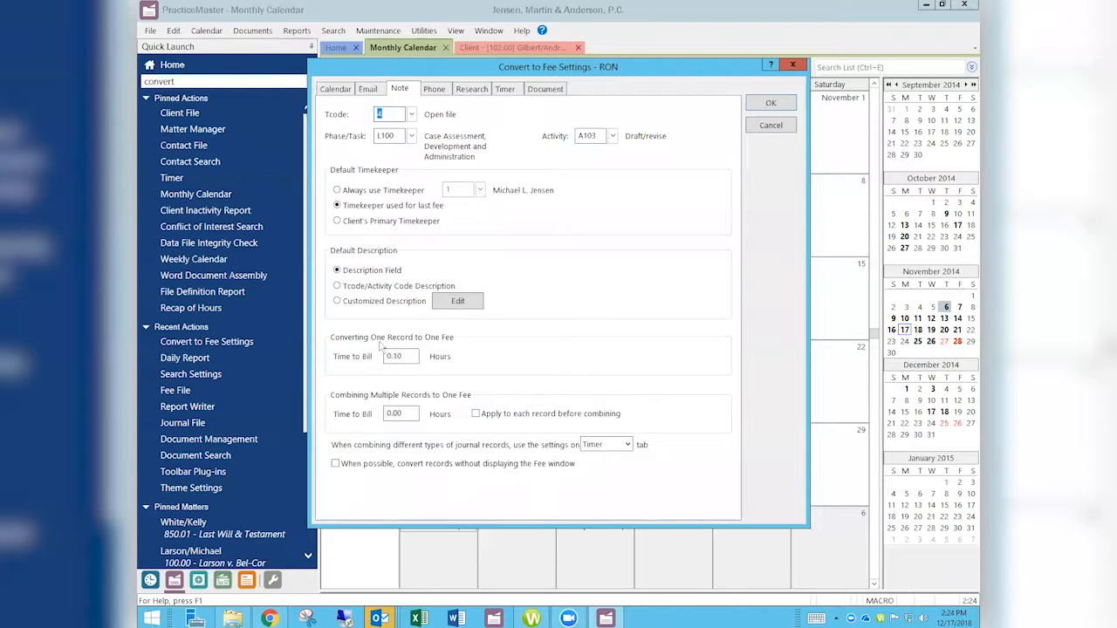
pyautogui.click(431, 91)
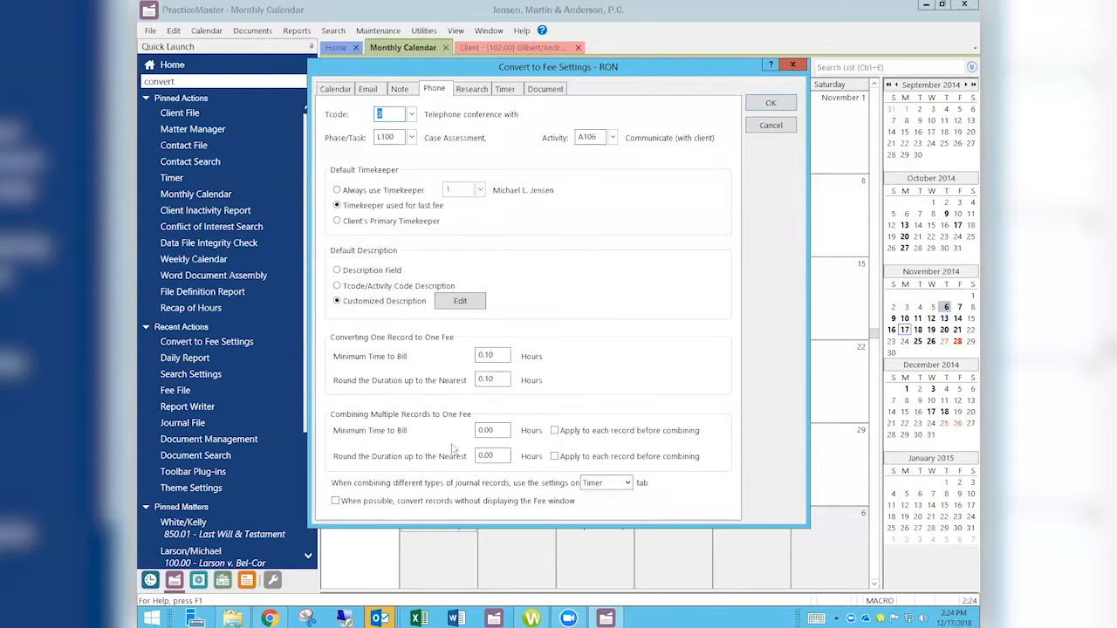
pyautogui.click(472, 92)
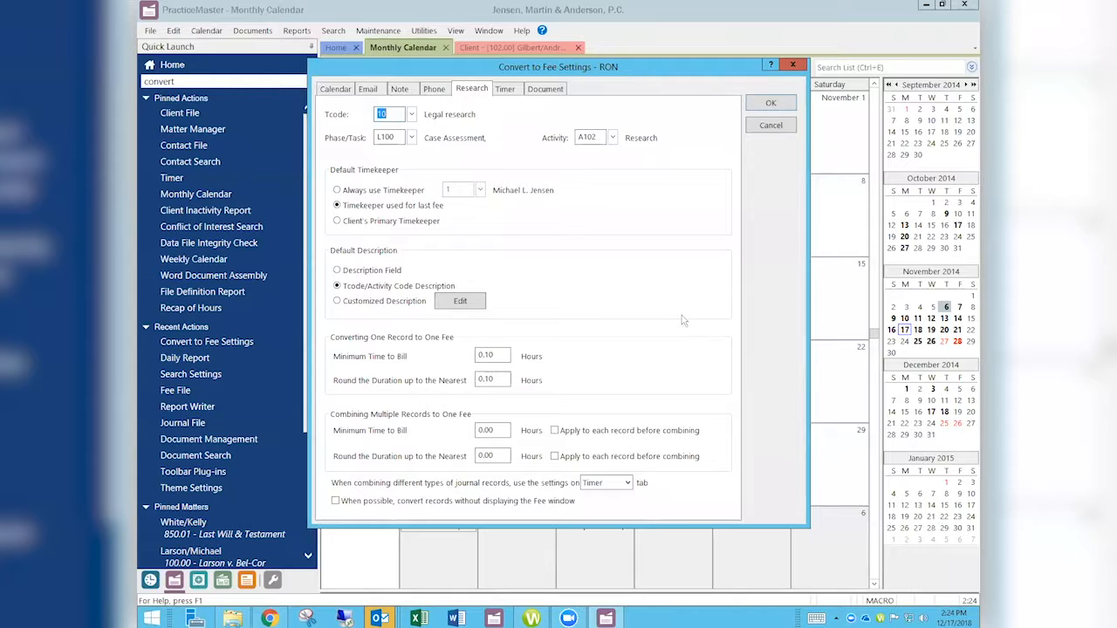
pyautogui.click(506, 89)
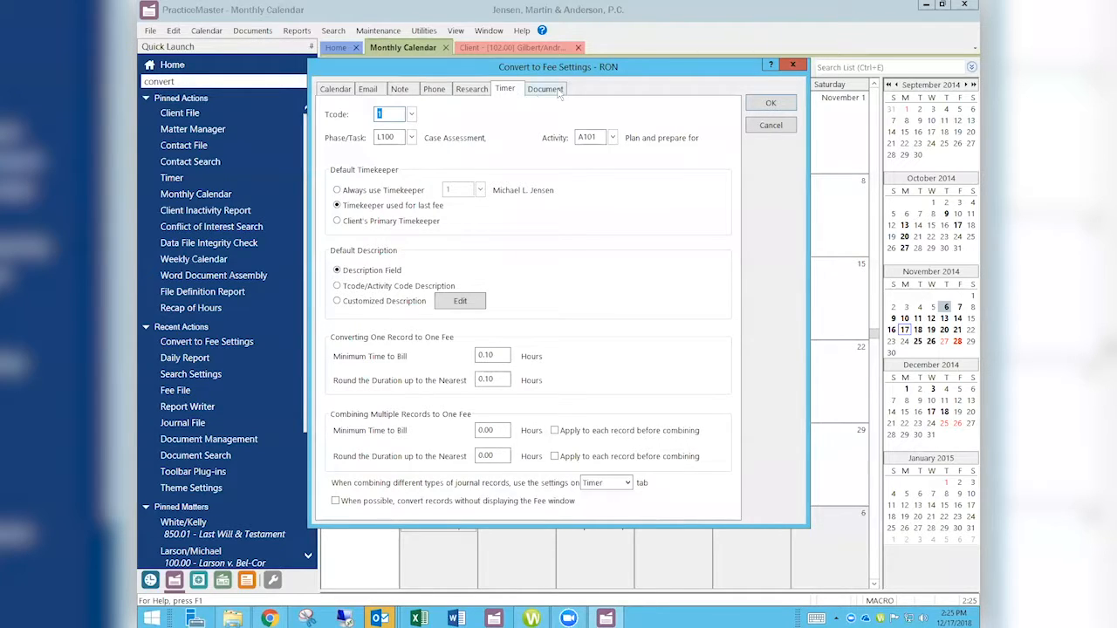
pyautogui.click(555, 91)
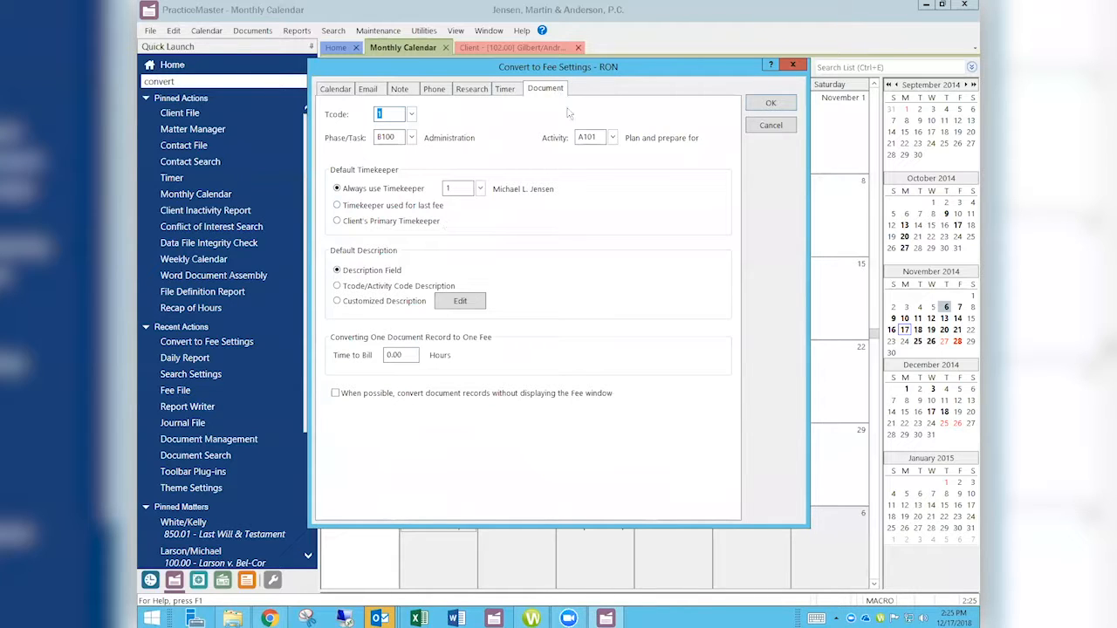
pyautogui.click(770, 126)
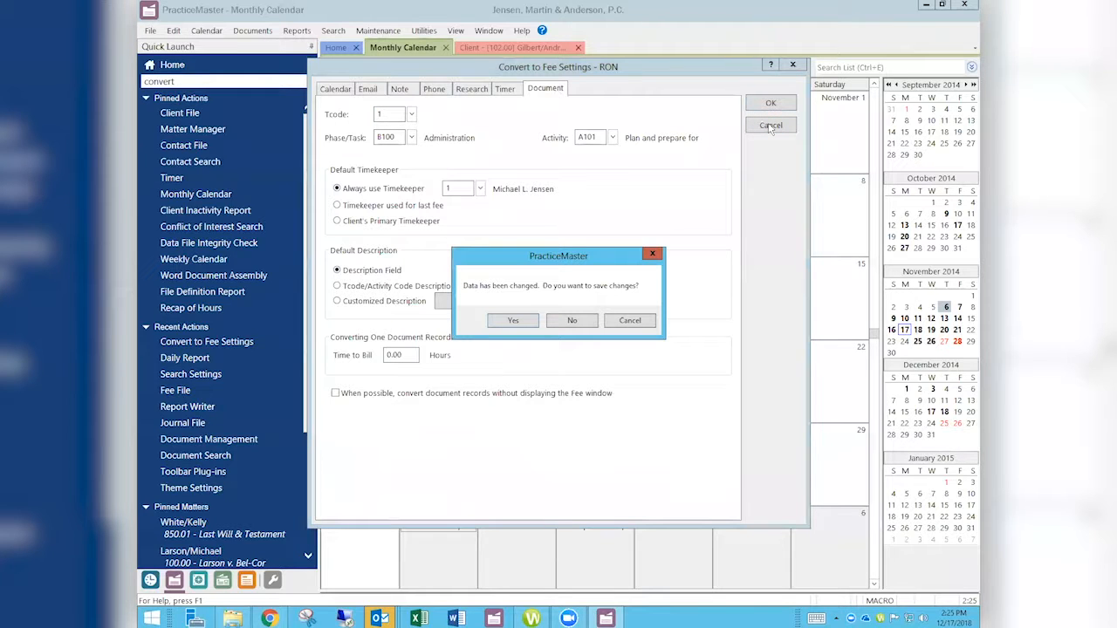
pyautogui.click(578, 322)
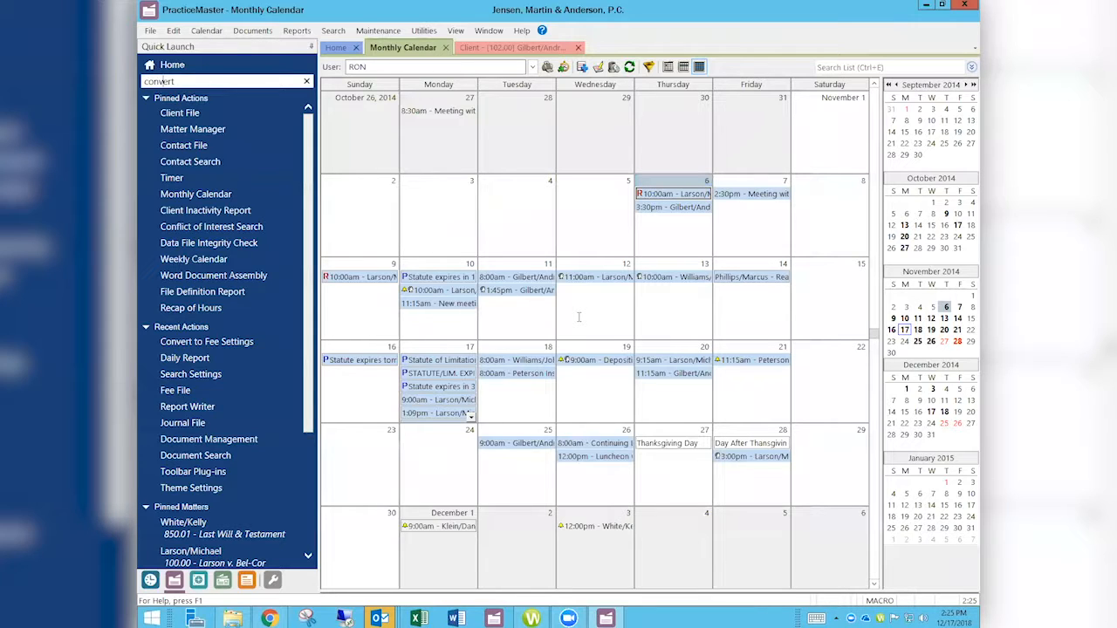
# Search the actions for "timer", open the Timer, and enlarge its window to examine the listed timer records
pyautogui.hotkey('ctrl', 'a')
pyautogui.write('timer')
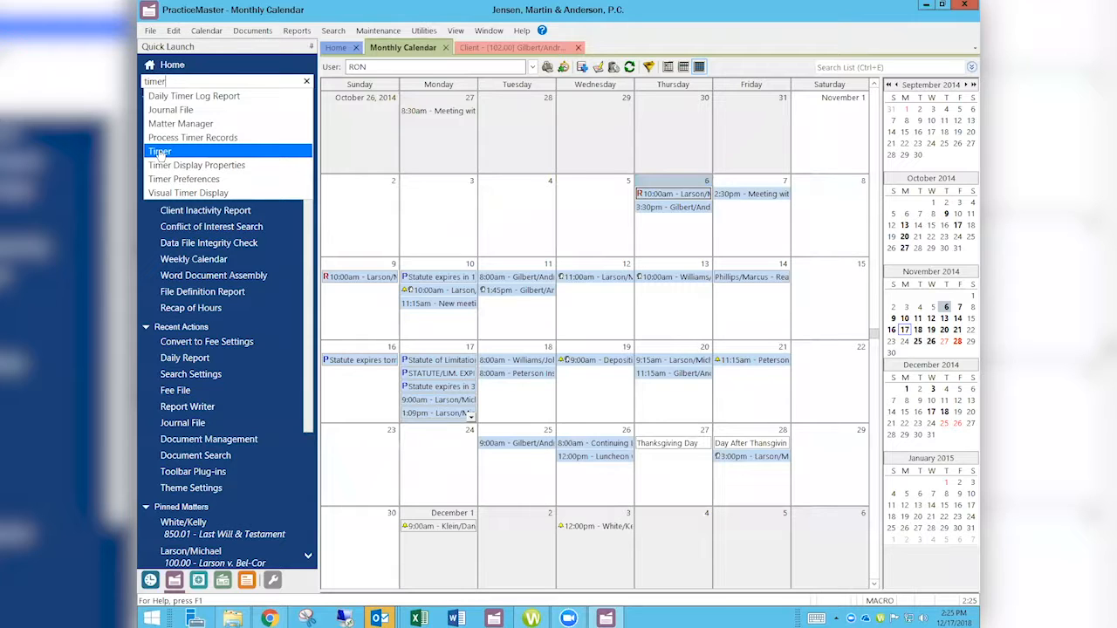
pyautogui.click(159, 152)
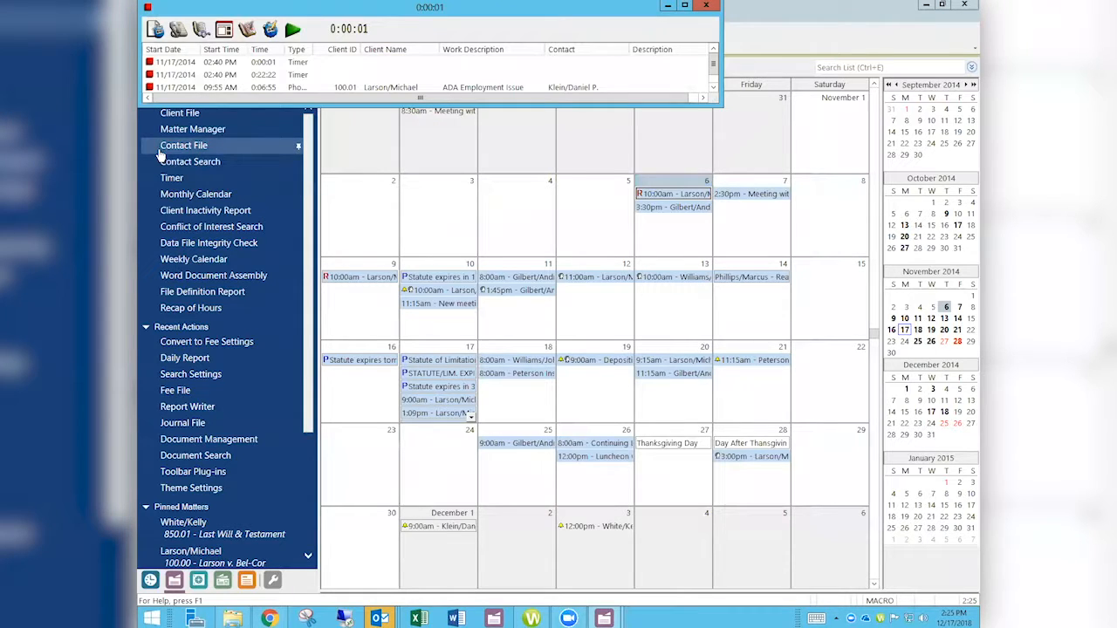
pyautogui.moveTo(679, 111); pyautogui.dragTo(685, 298)
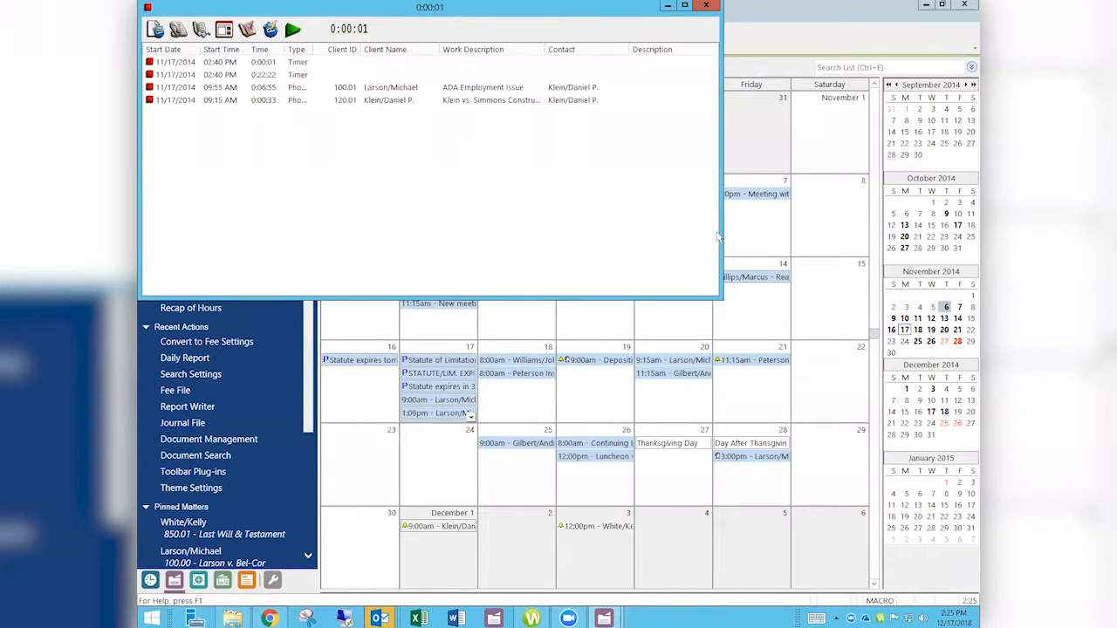
pyautogui.moveTo(717, 238); pyautogui.dragTo(764, 244)
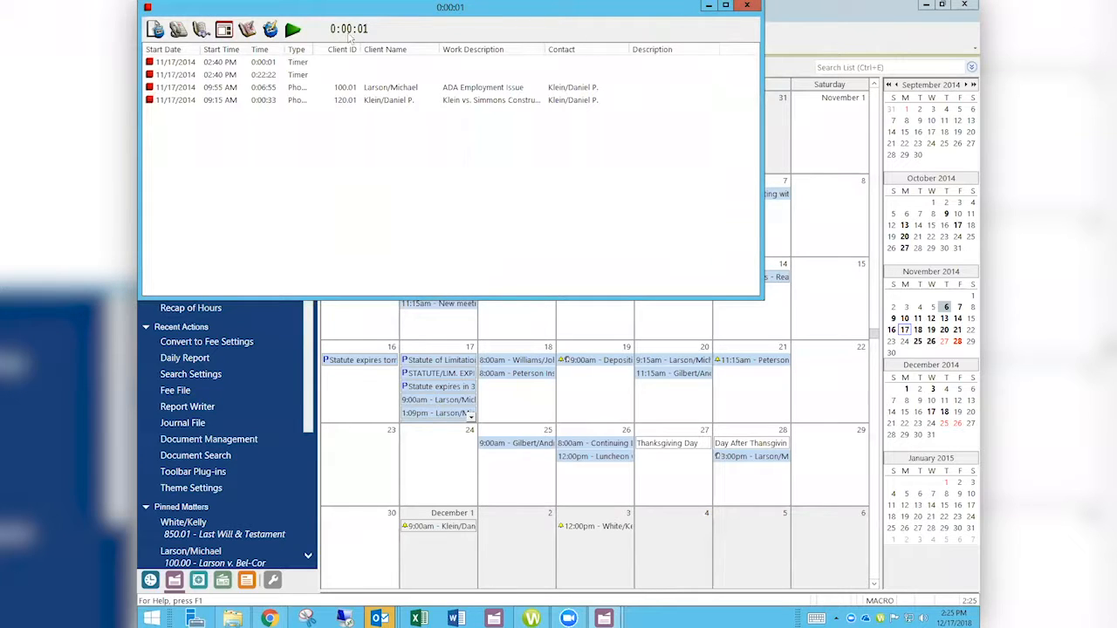
pyautogui.click(184, 64)
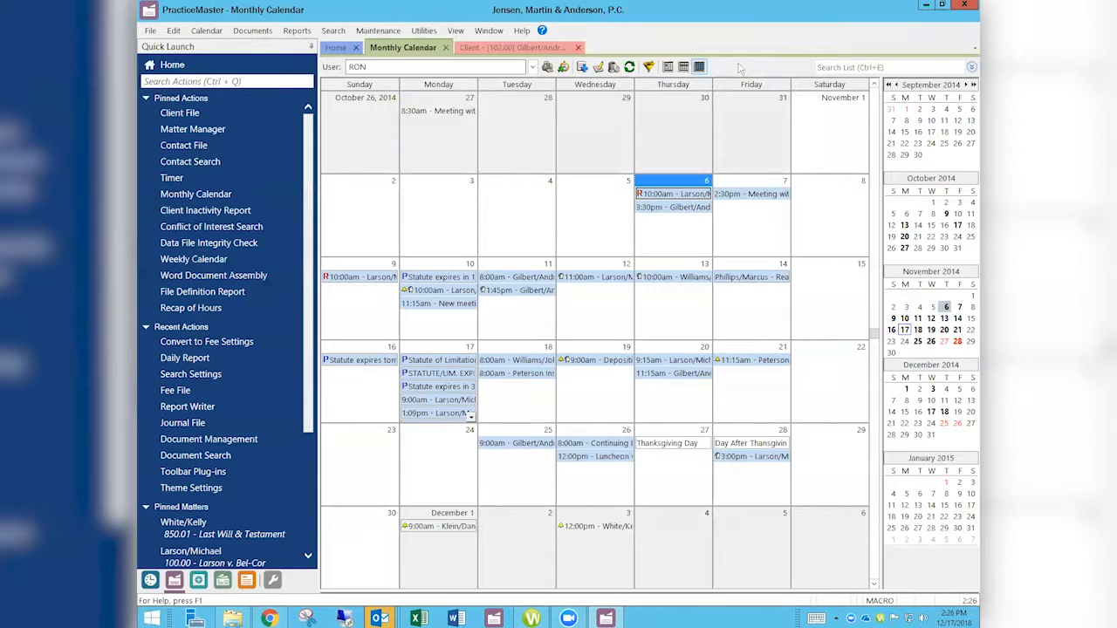
# Search the actions for "convert" and open Convert to Fee Settings to view the Calendar conversion settings
pyautogui.click(238, 81)
pyautogui.click(238, 81)
pyautogui.write('convert')
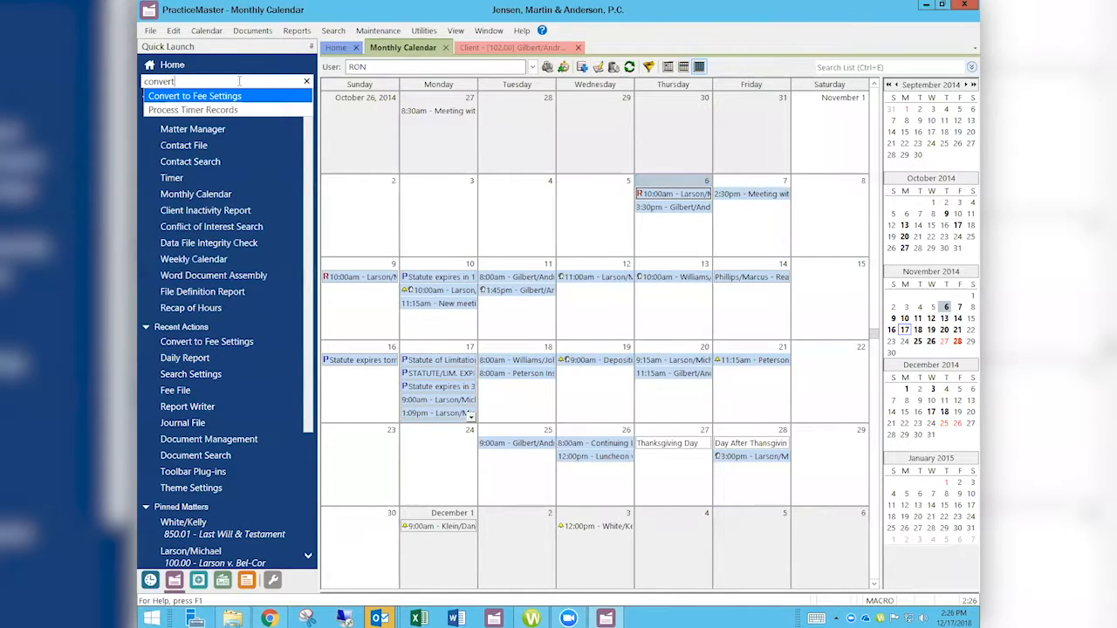
pyautogui.click(216, 101)
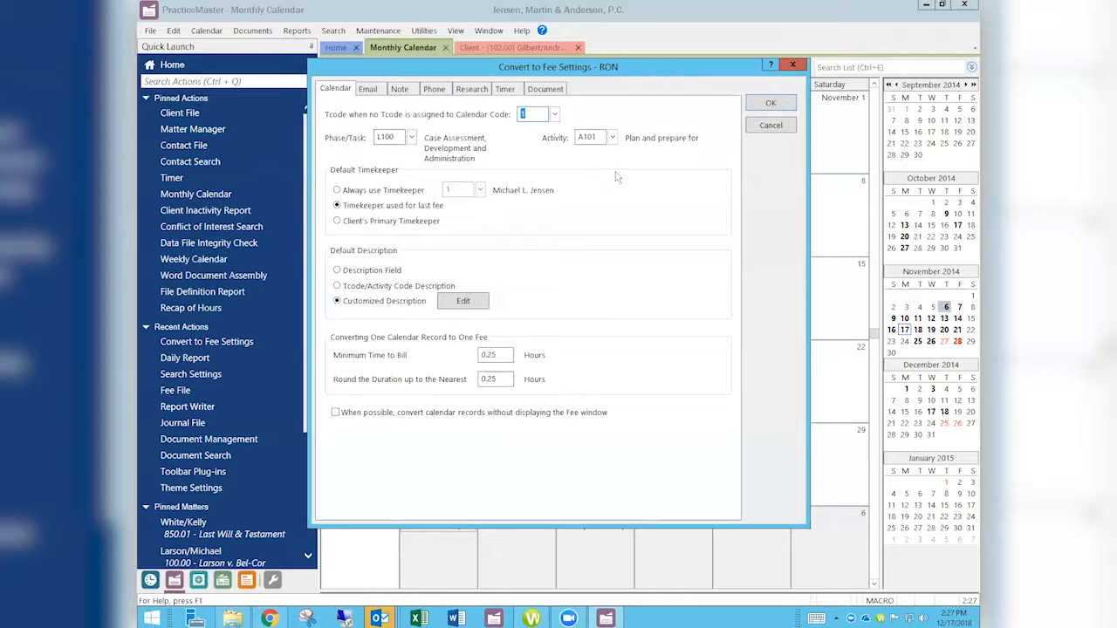
# Switch to Chrome with a new window and open the Attorney Computer Systems home page at attorneycomputersystems.com
pyautogui.rightClick(269, 618)
pyautogui.click(262, 558)
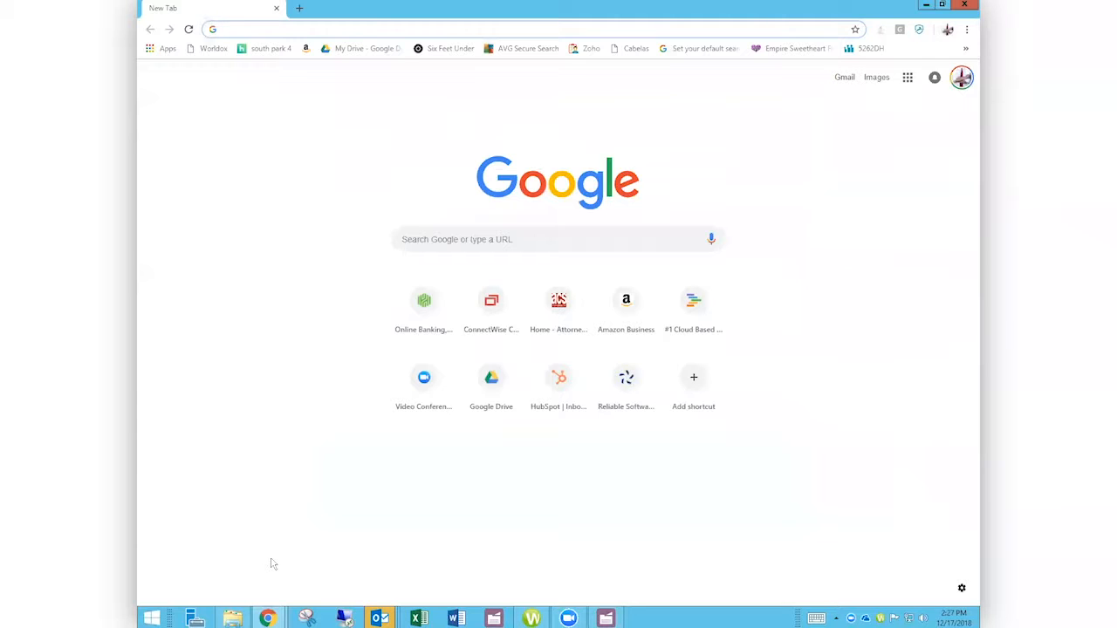
pyautogui.write('att')
pyautogui.press('Down')
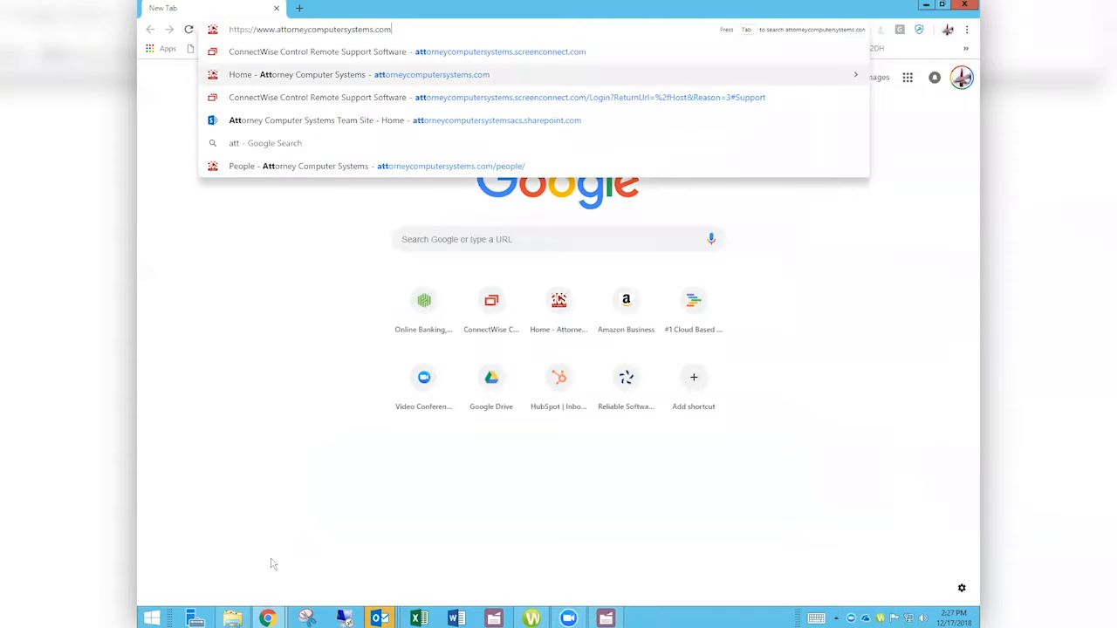
pyautogui.press('Return')
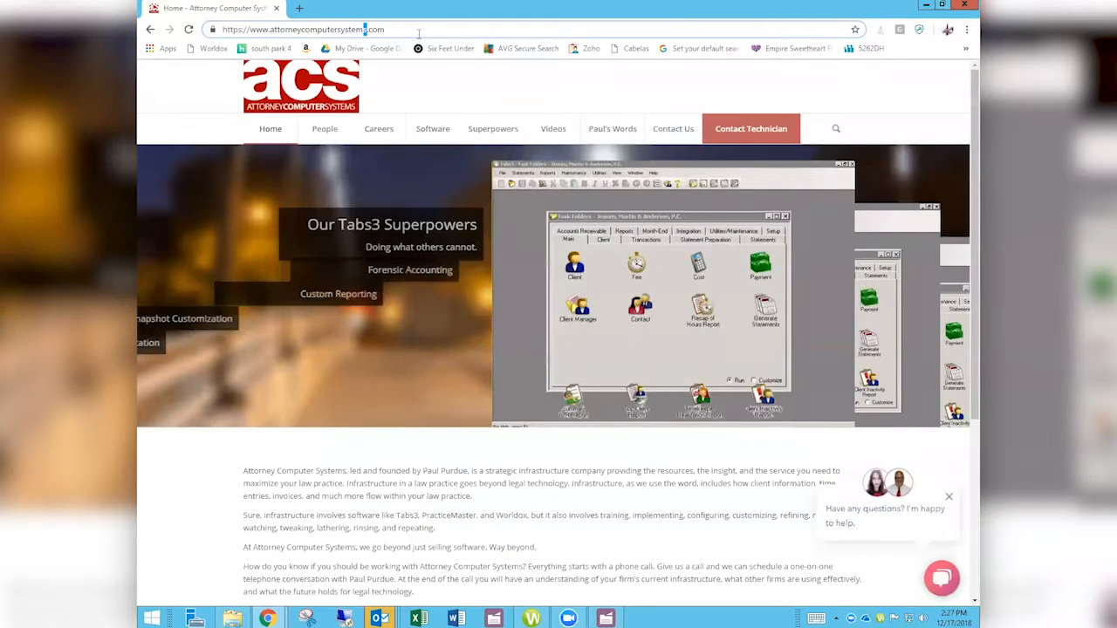
# Open the site's Videos page and look over the available video categories
pyautogui.moveTo(559, 132)
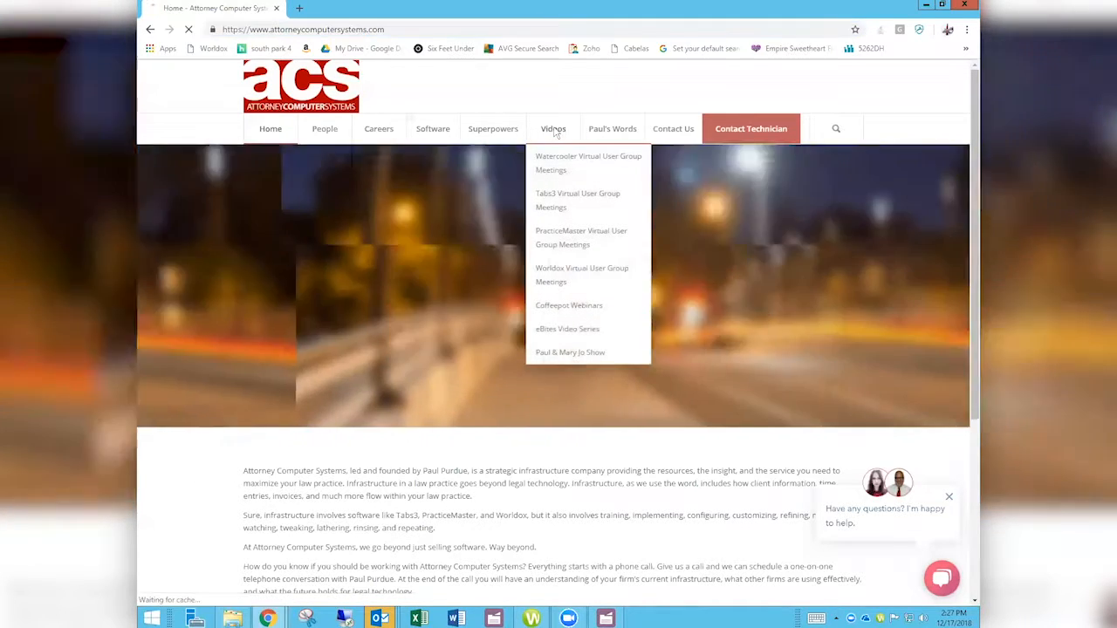
pyautogui.click(555, 131)
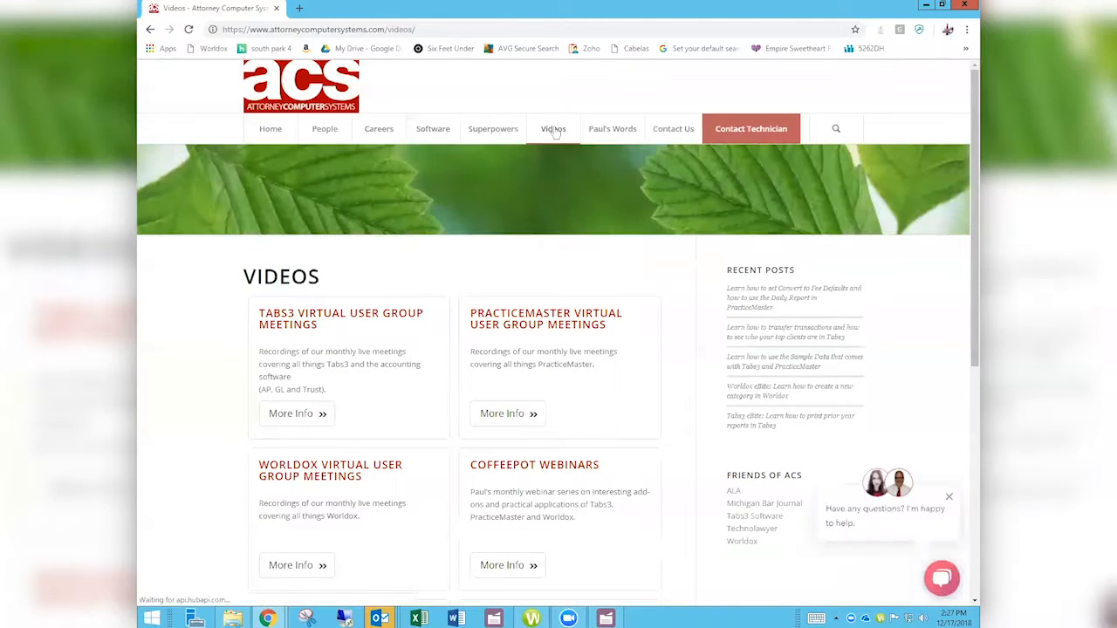
pyautogui.scroll(-2, 554, 132)
pyautogui.scroll(-1, 555, 133)
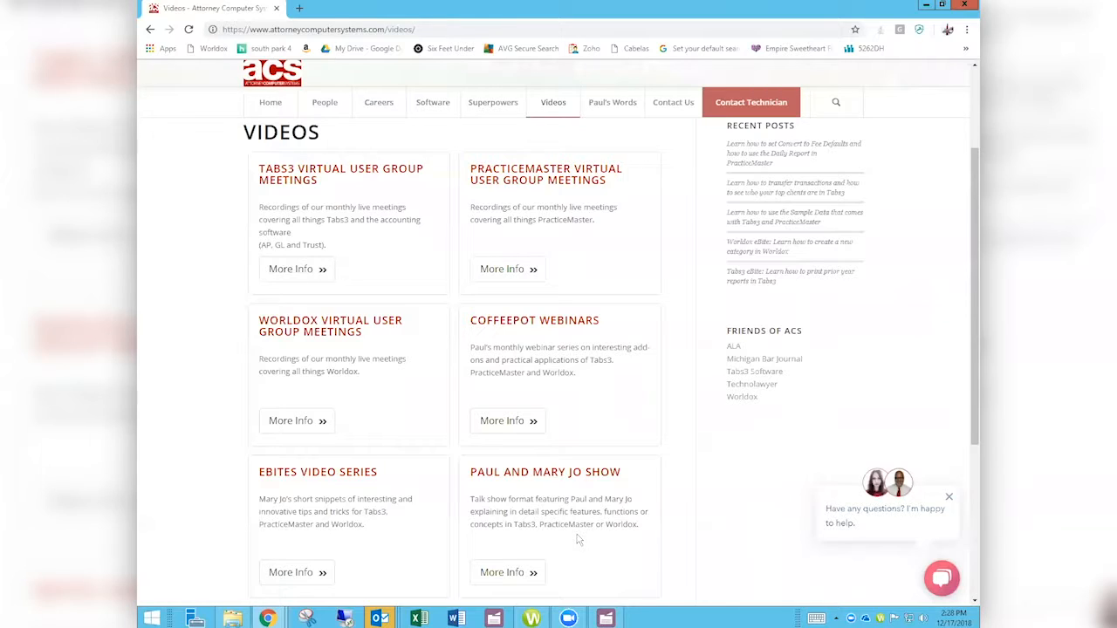
# Open the PracticeMaster Virtual User Group Meetings page and examine the session description, registration form and listed recordings
pyautogui.click(514, 276)
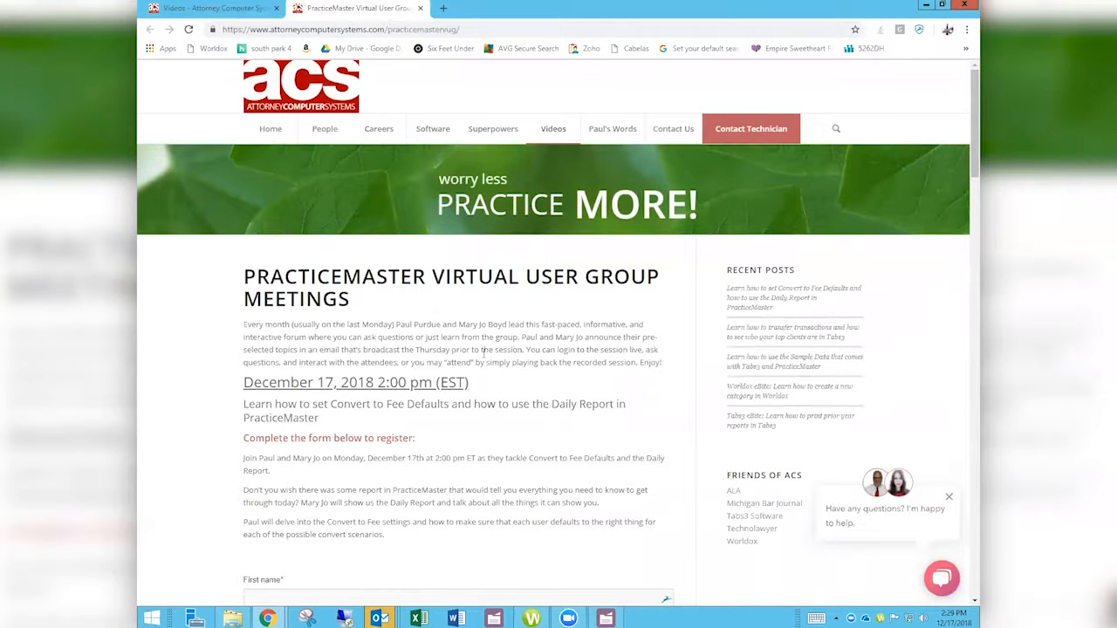
pyautogui.scroll(-2, 192, 338)
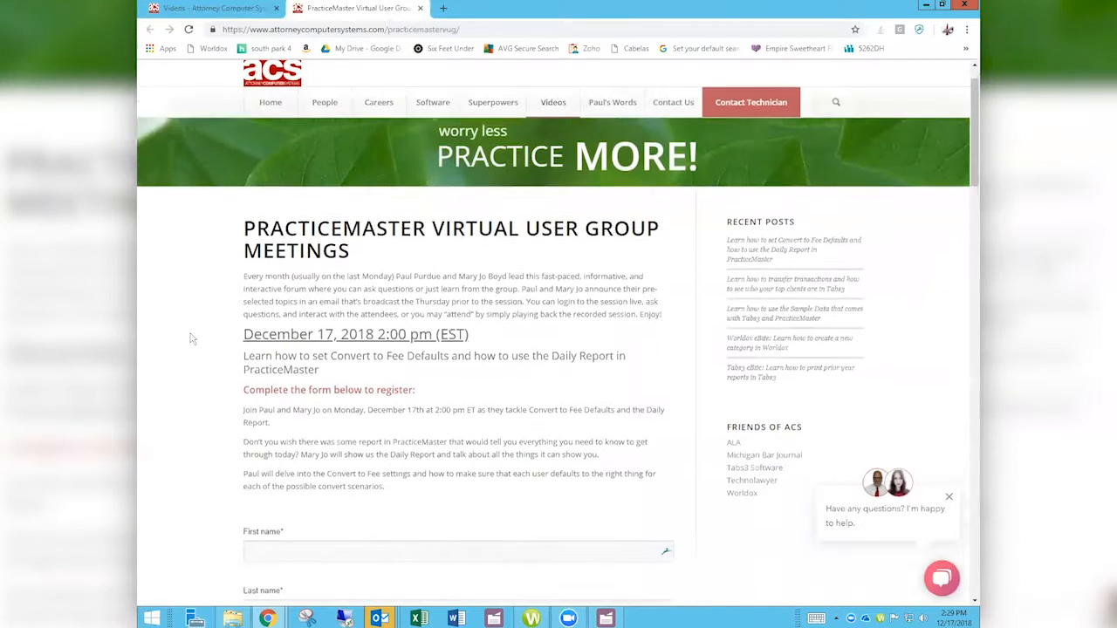
pyautogui.scroll(-2, 192, 338)
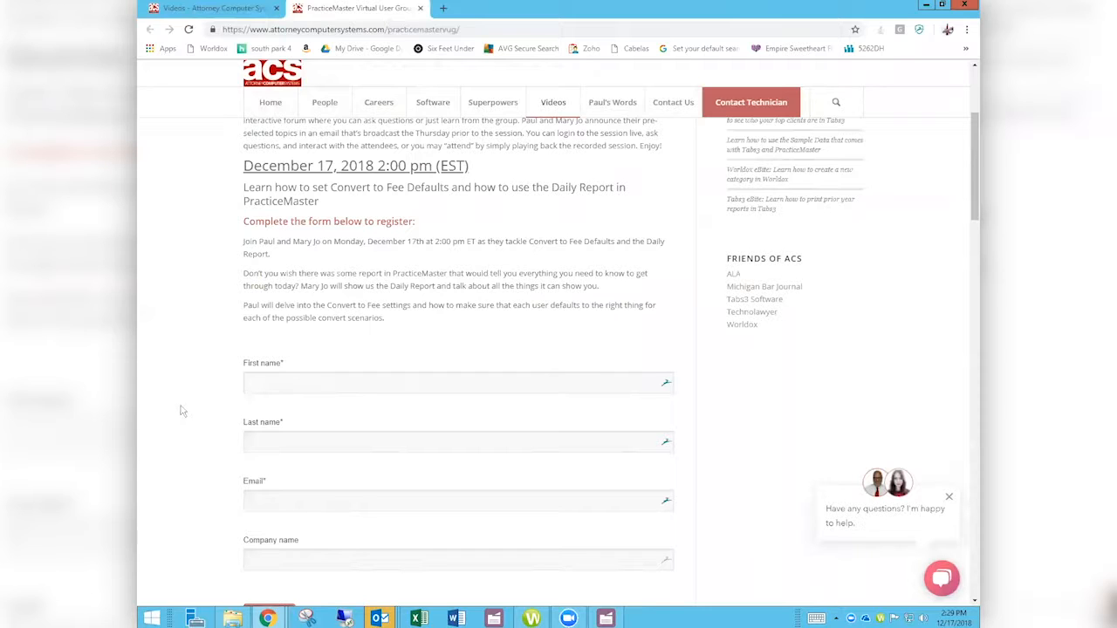
pyautogui.scroll(-3, 181, 420)
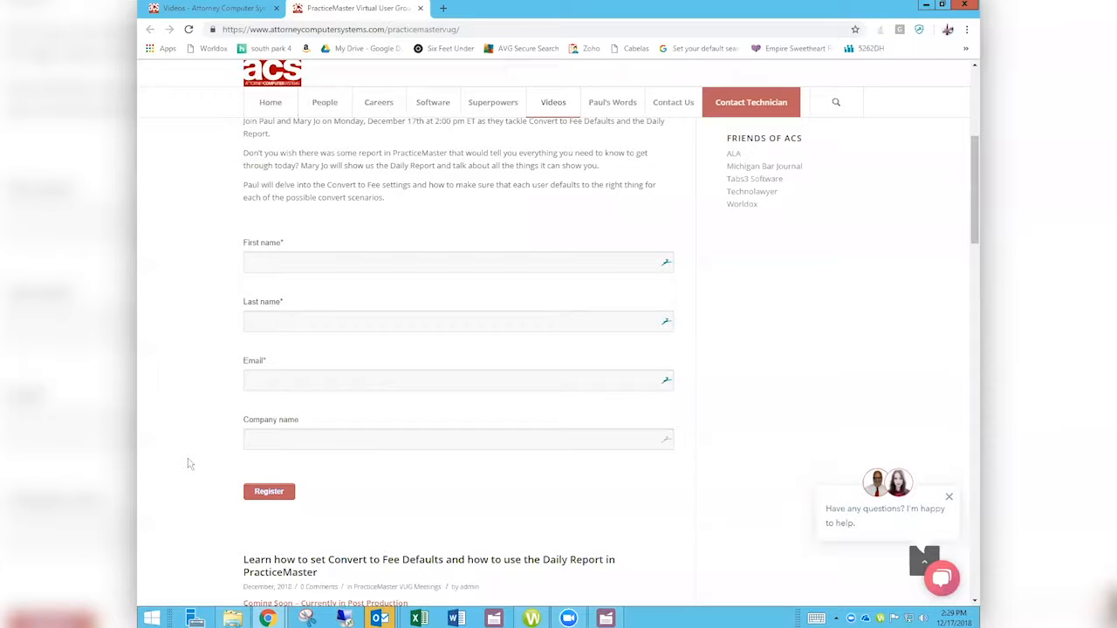
pyautogui.scroll(-4, 188, 464)
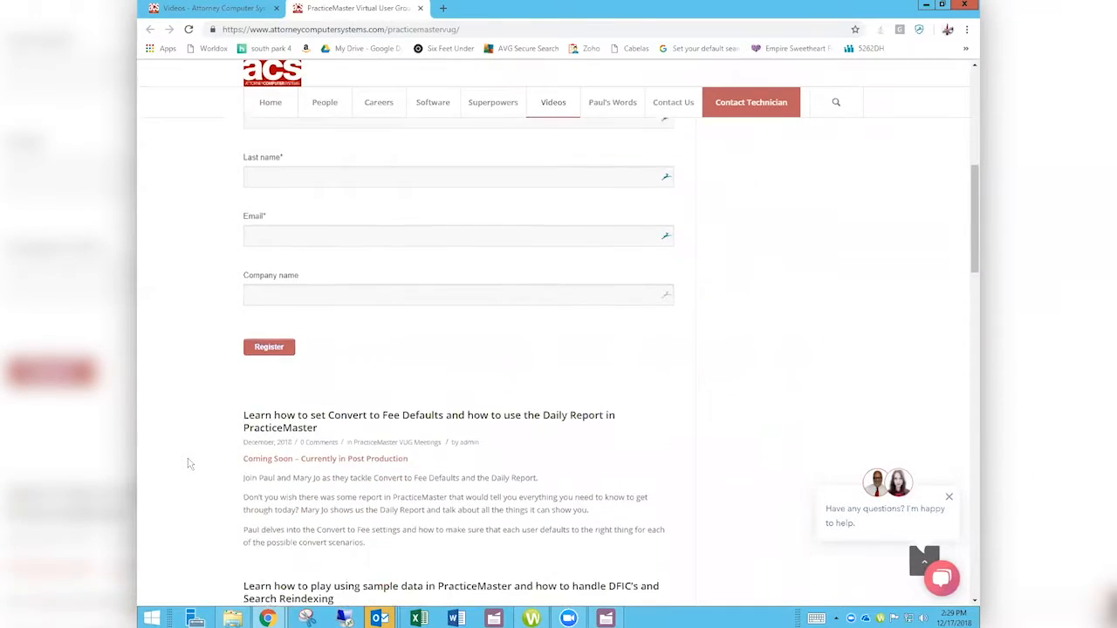
pyautogui.scroll(-1, 189, 463)
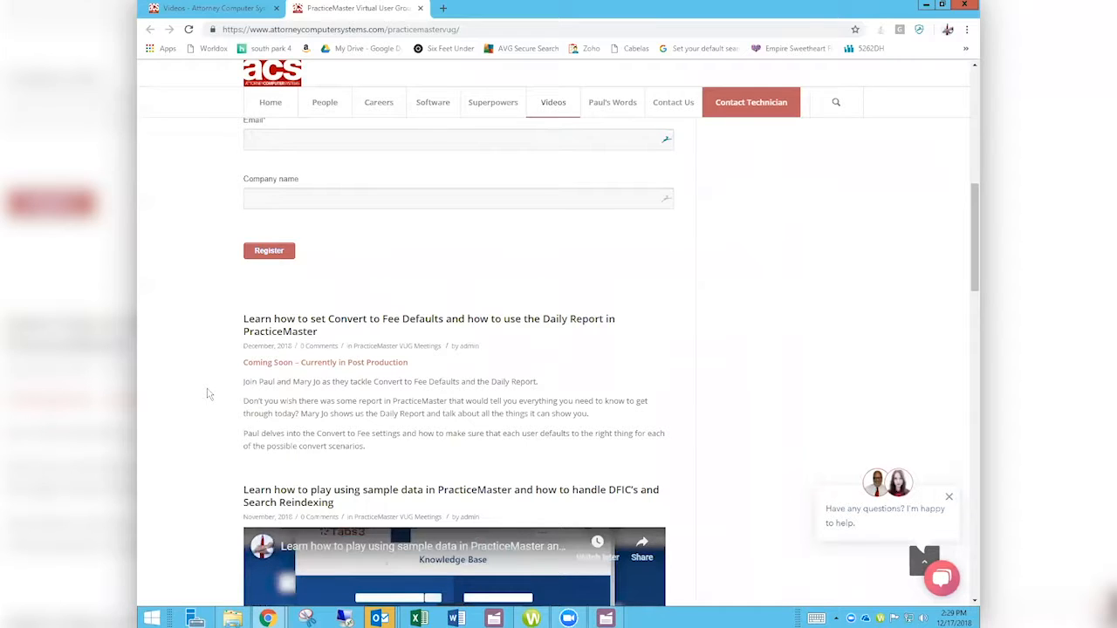
pyautogui.scroll(-1, 208, 394)
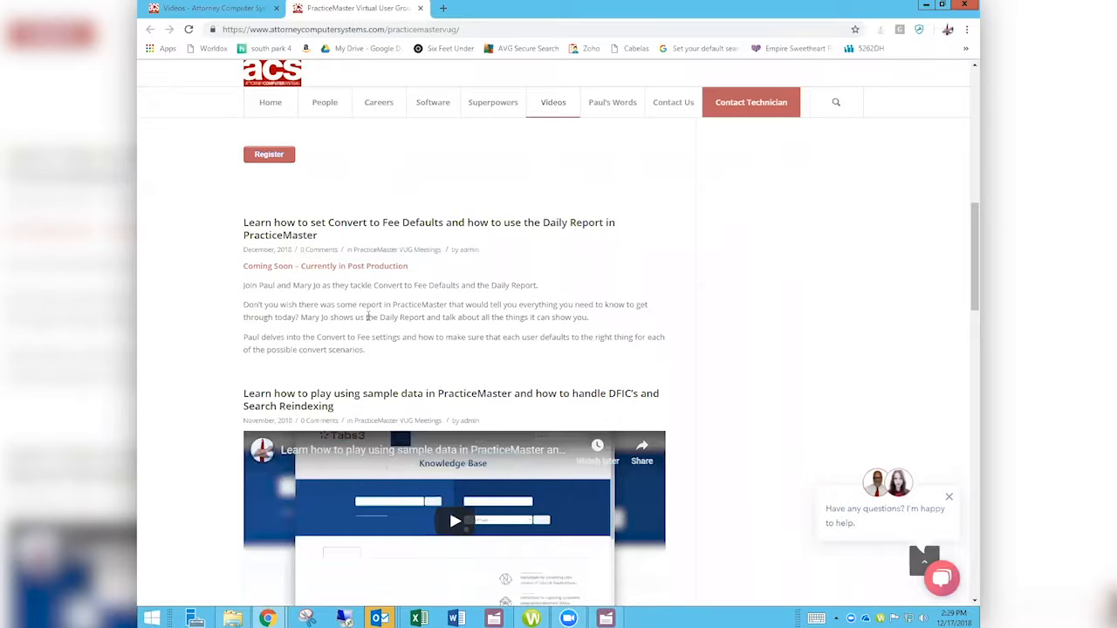
pyautogui.scroll(-3, 367, 317)
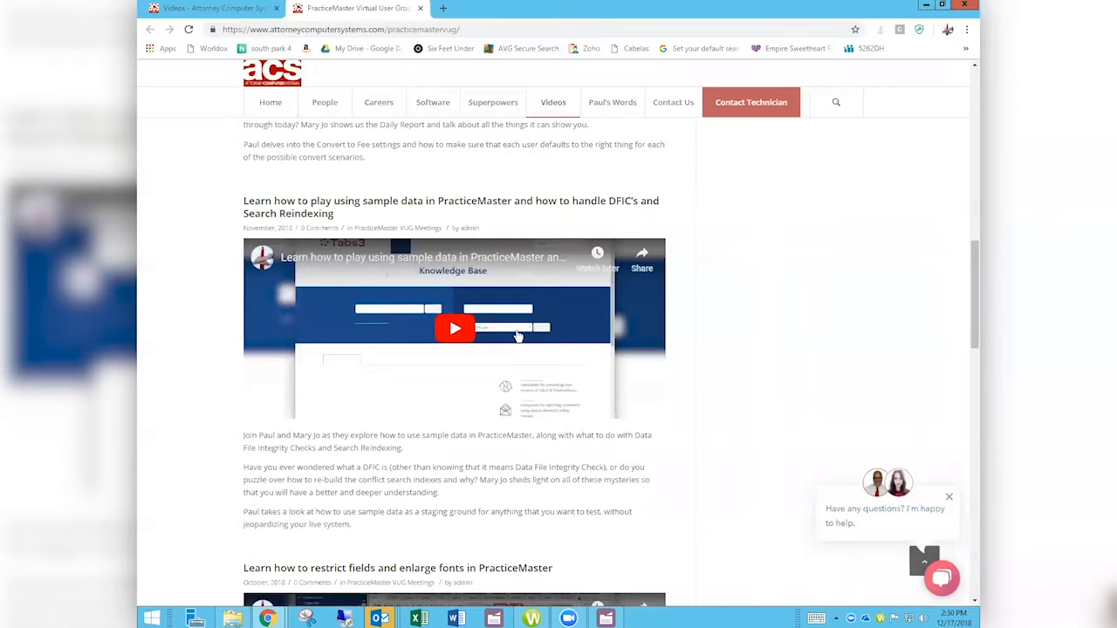
pyautogui.scroll(3, 517, 336)
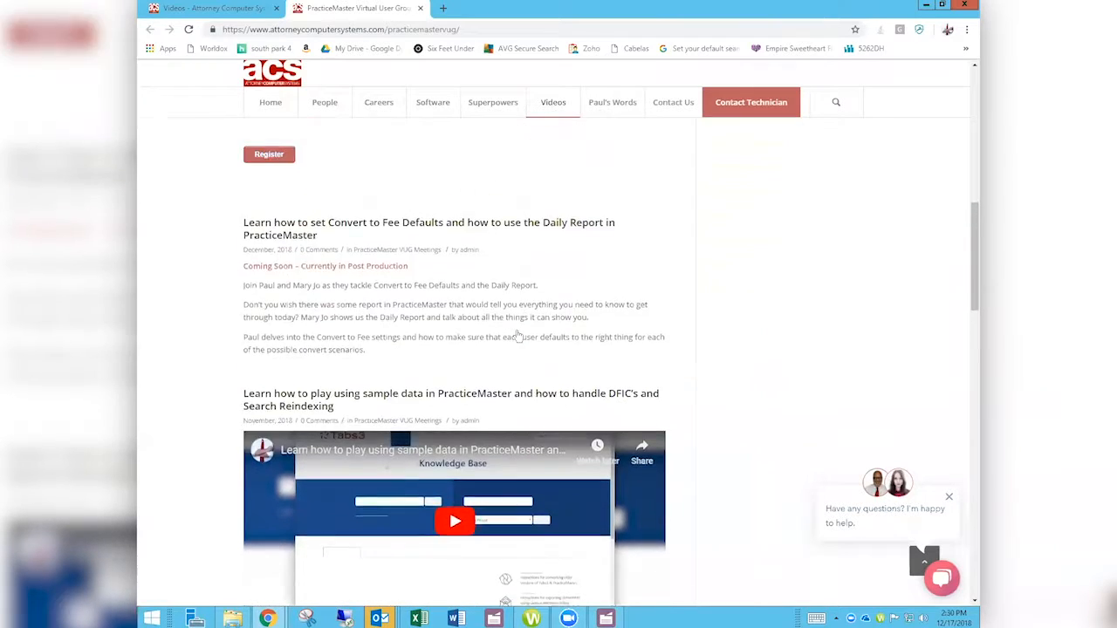
pyautogui.scroll(10, 518, 336)
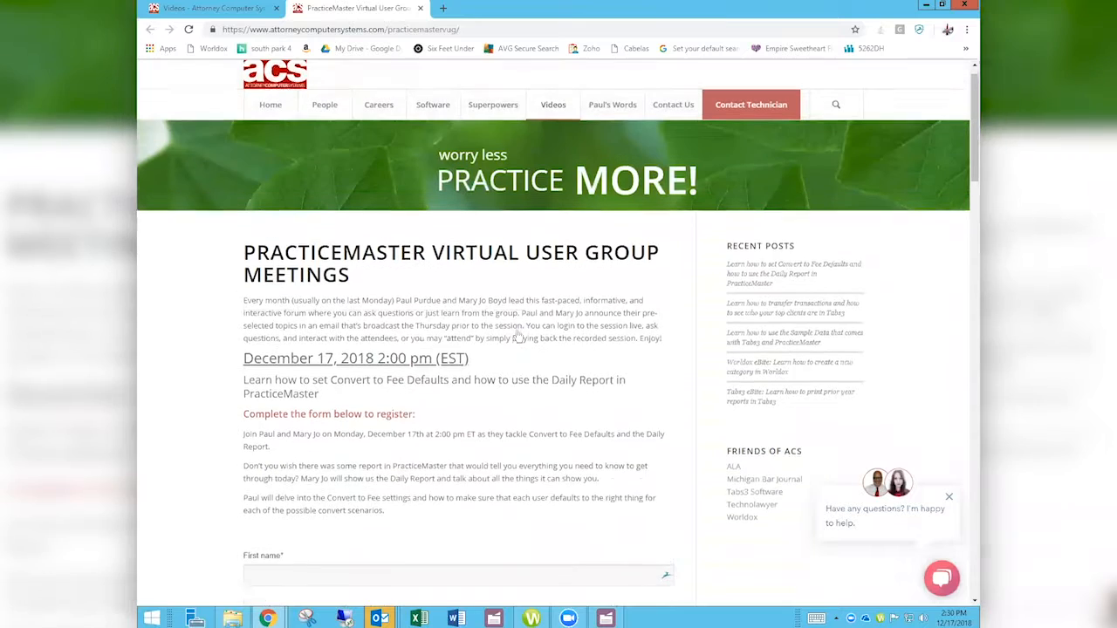
pyautogui.scroll(1, 518, 336)
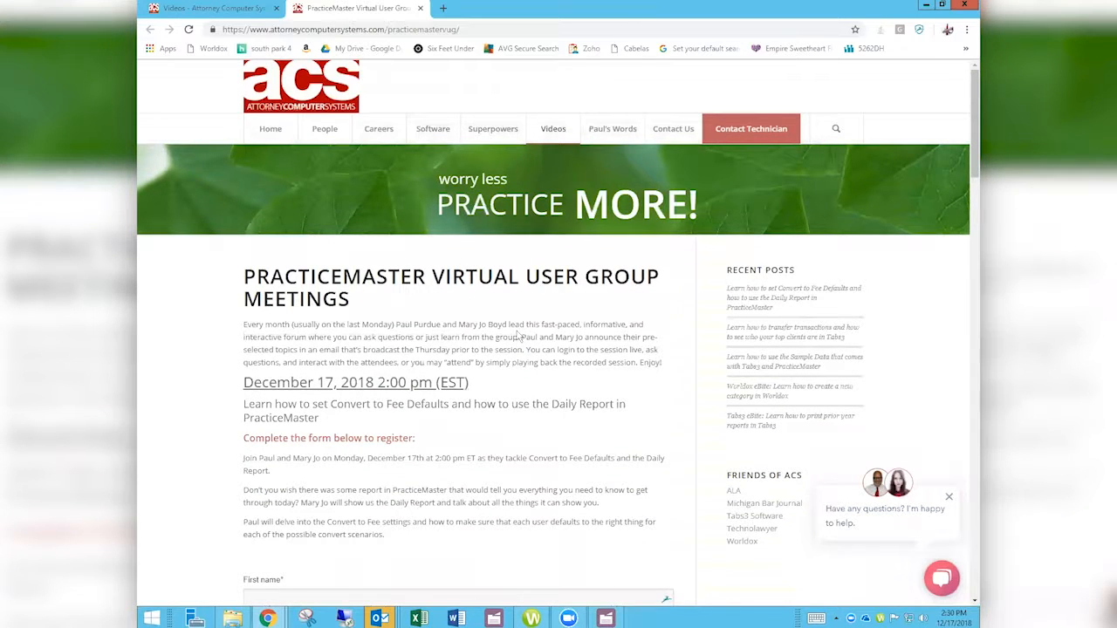
# Search the website for "timer" and look through the resulting videos and posts
pyautogui.click(832, 130)
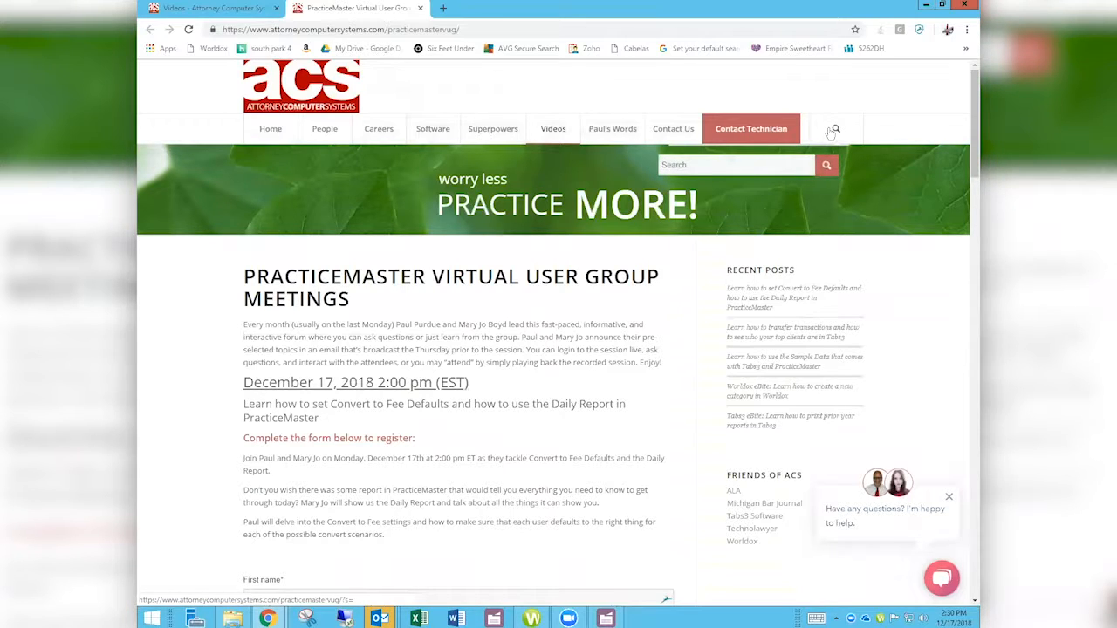
pyautogui.write('timer')
pyautogui.press('Return')
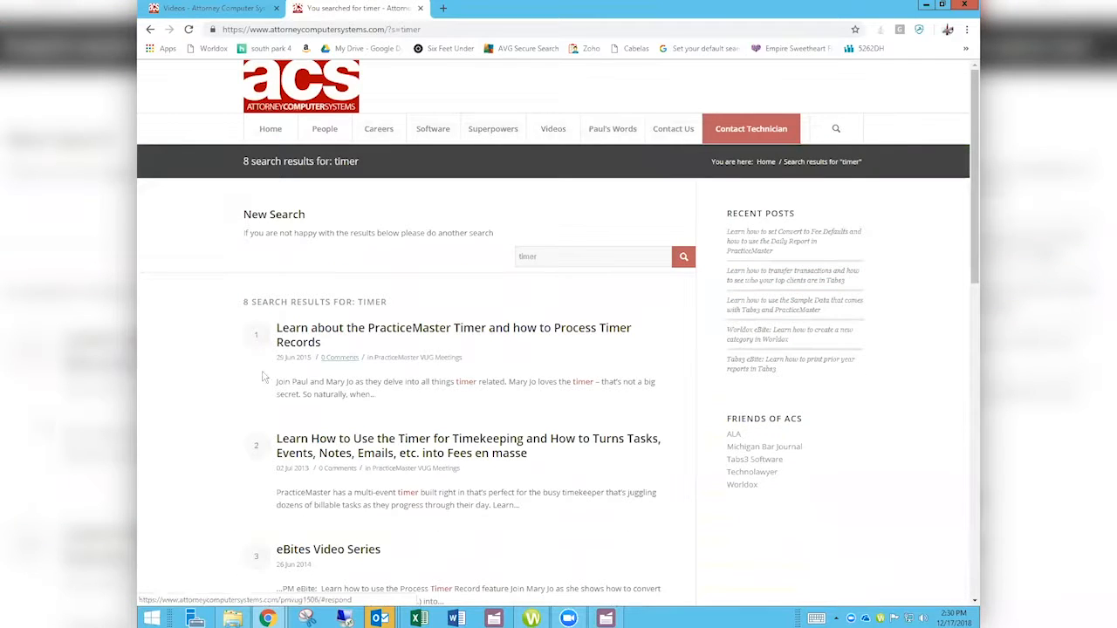
pyautogui.scroll(-3, 196, 425)
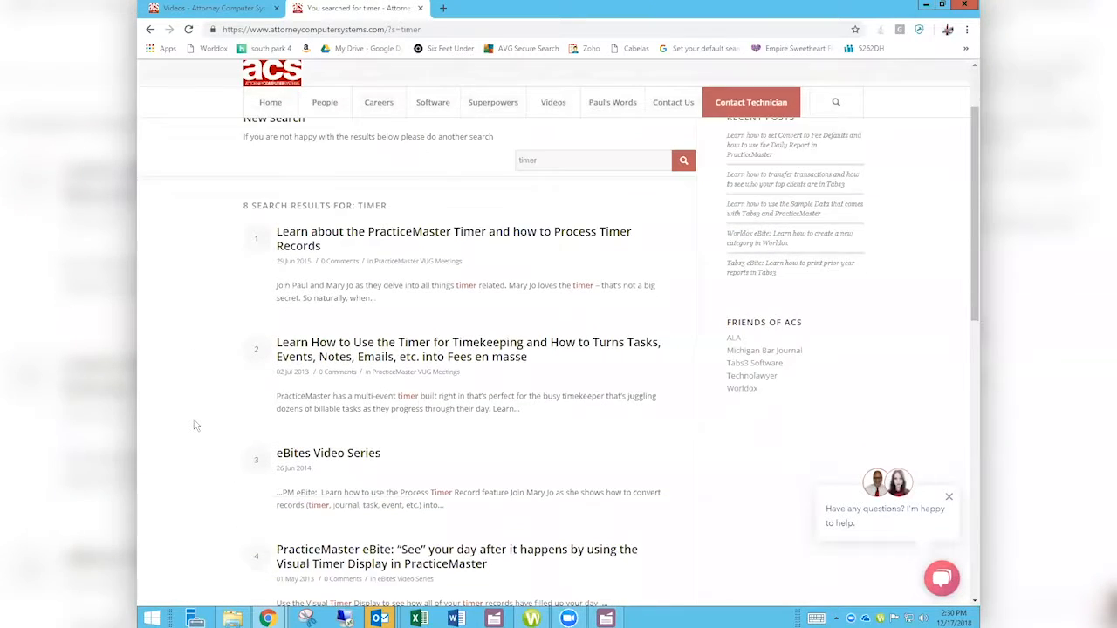
pyautogui.scroll(-2, 195, 425)
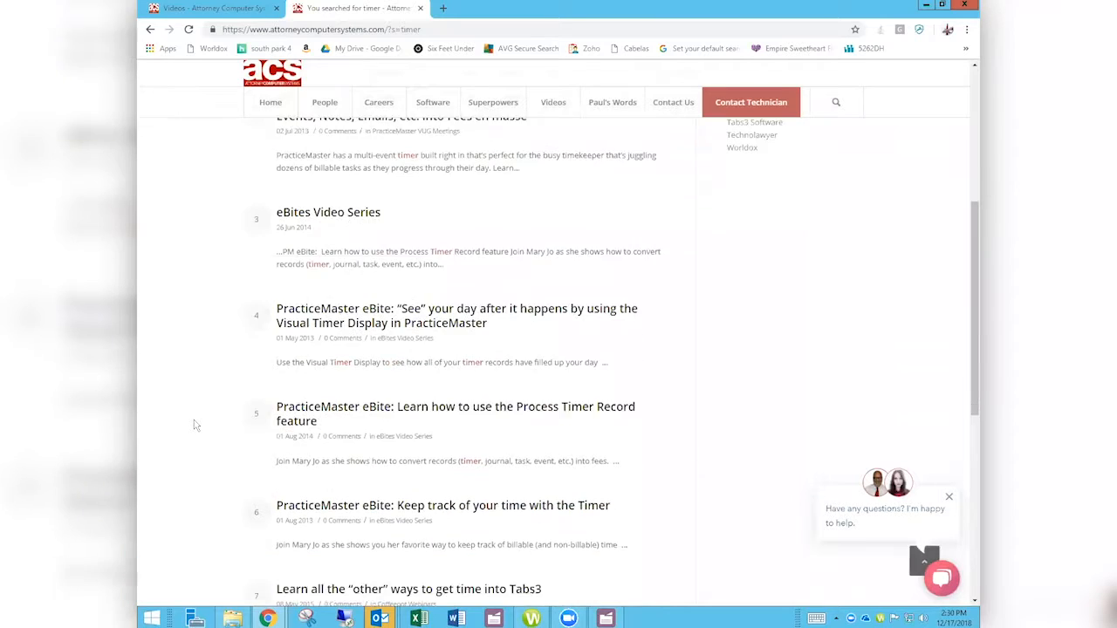
pyautogui.scroll(3, 195, 425)
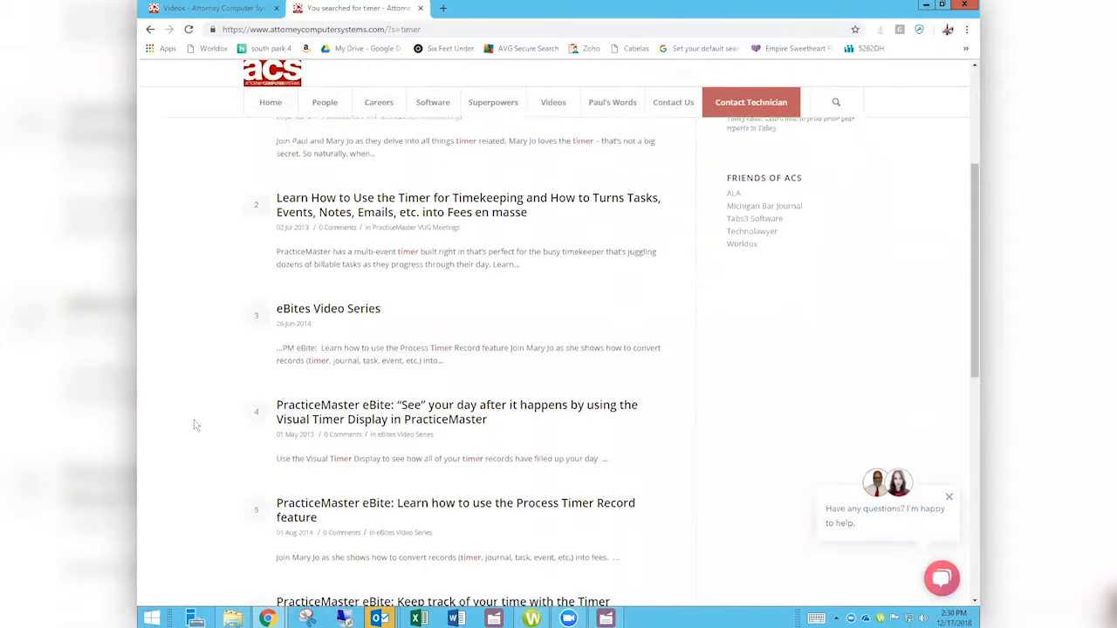